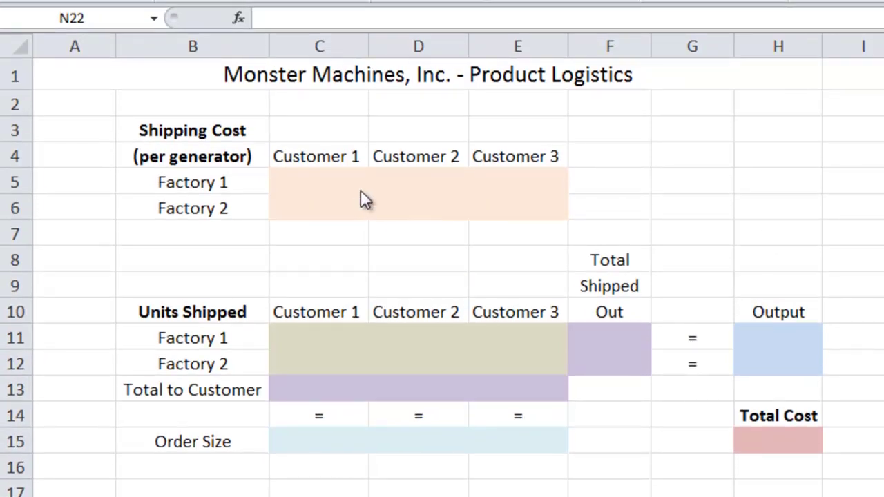
# Step: Define the workbook-level name BlankCells for the empty range G4:I4
pyautogui.moveTo(305, 177); pyautogui.dragTo(517, 197)
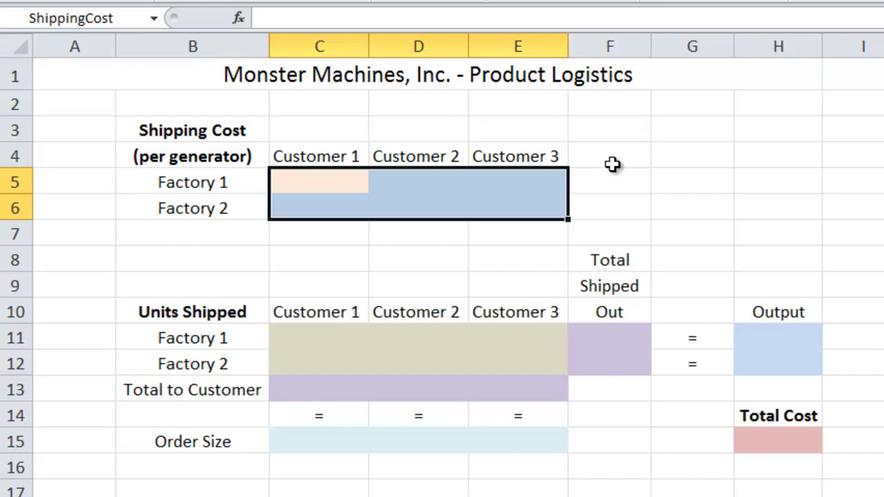
pyautogui.click(706, 156)
pyautogui.moveTo(709, 156); pyautogui.dragTo(837, 160)
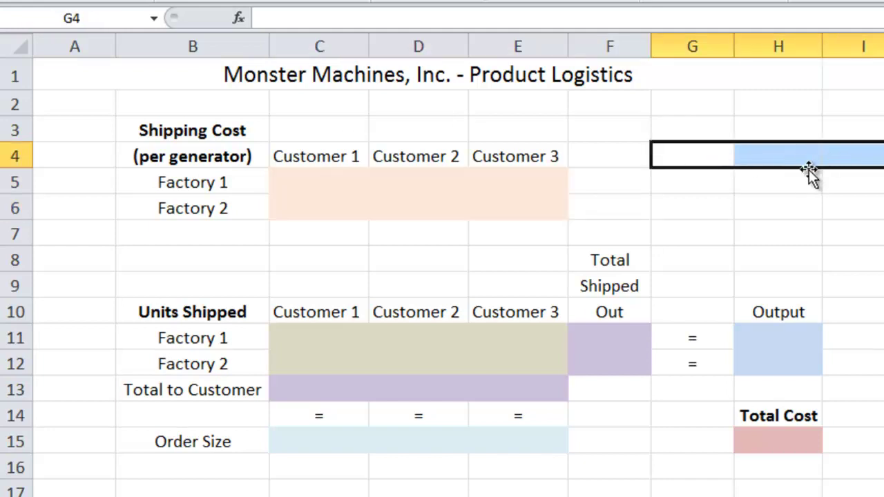
pyautogui.rightClick(812, 156)
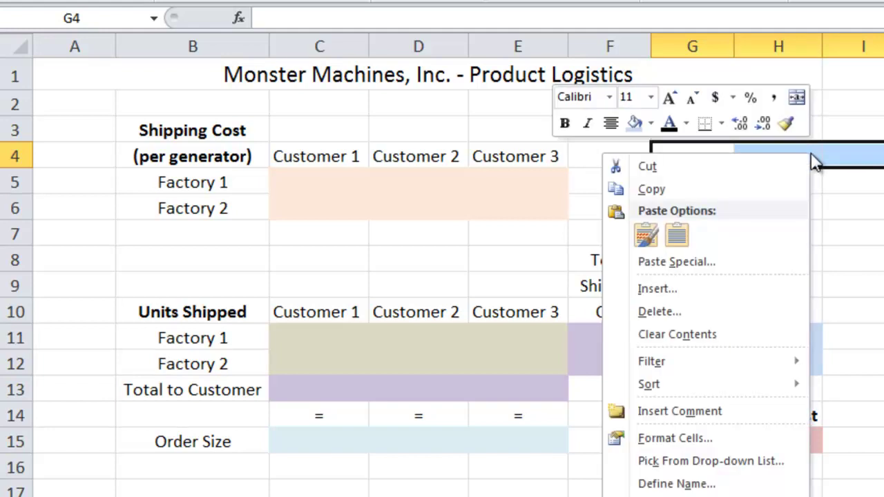
pyautogui.click(738, 484)
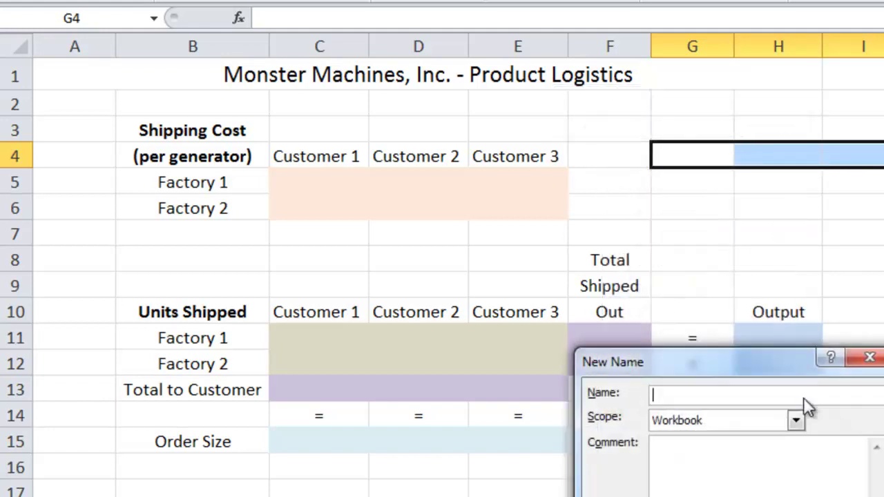
pyautogui.moveTo(743, 362); pyautogui.dragTo(774, 213)
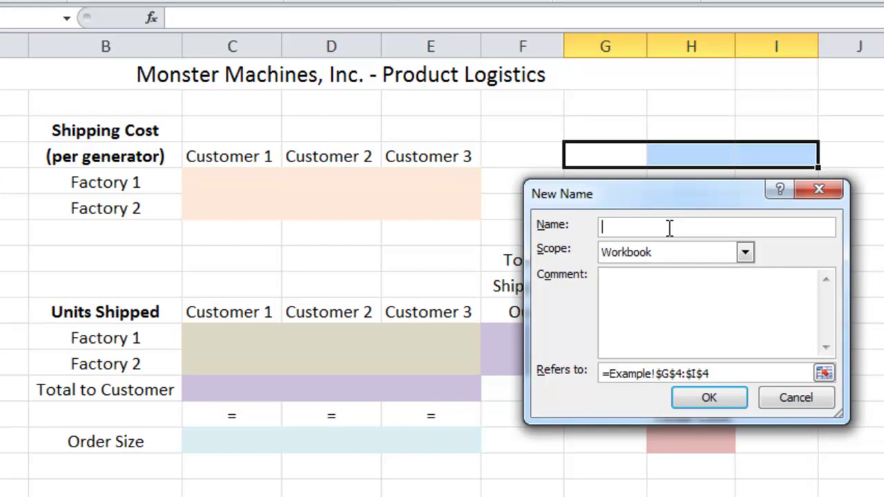
pyautogui.write('BlankCells')
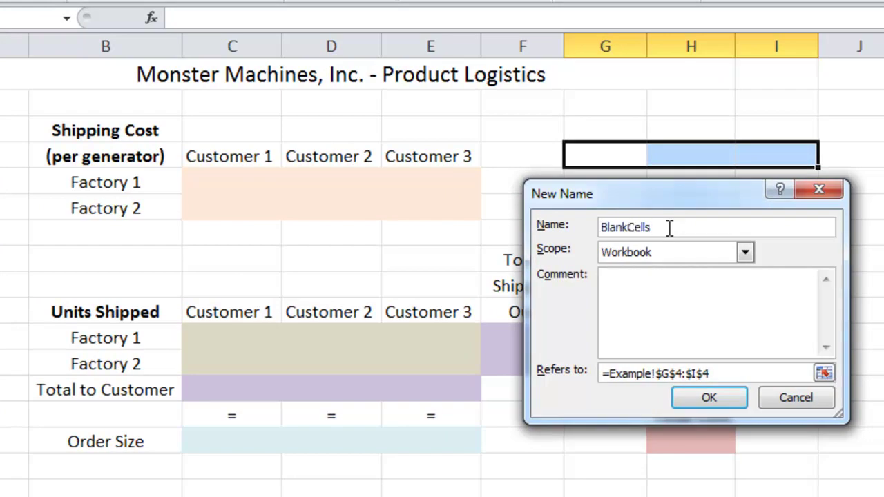
pyautogui.click(705, 396)
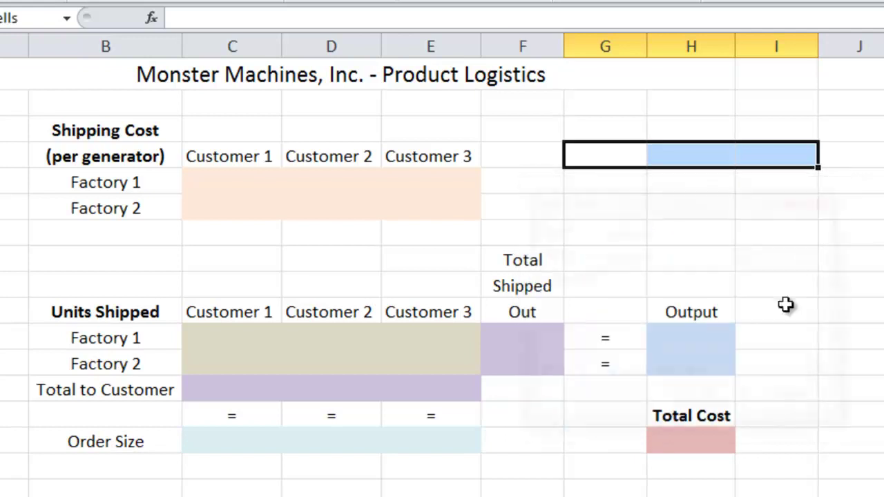
# Step: Reselect the range G4:I4 to check the name assigned to it
pyautogui.click(805, 261)
pyautogui.click(620, 292)
pyautogui.moveTo(625, 154); pyautogui.dragTo(764, 148)
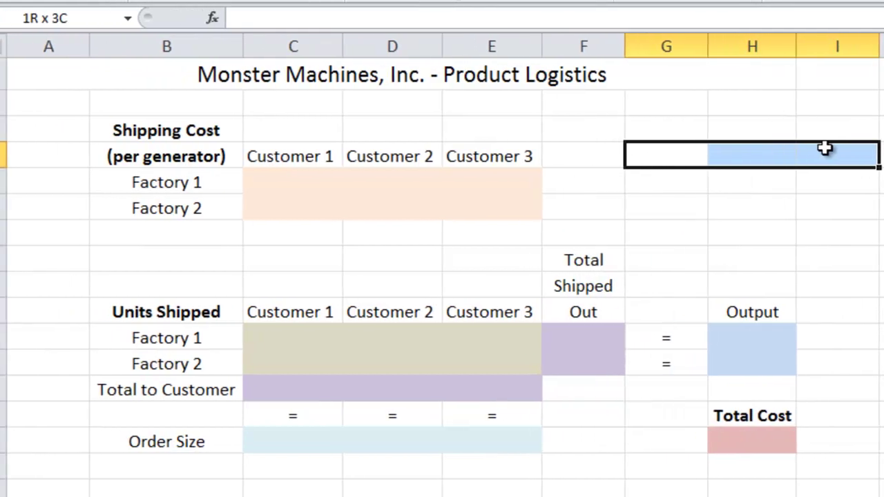
pyautogui.moveTo(825, 149); pyautogui.dragTo(826, 147)
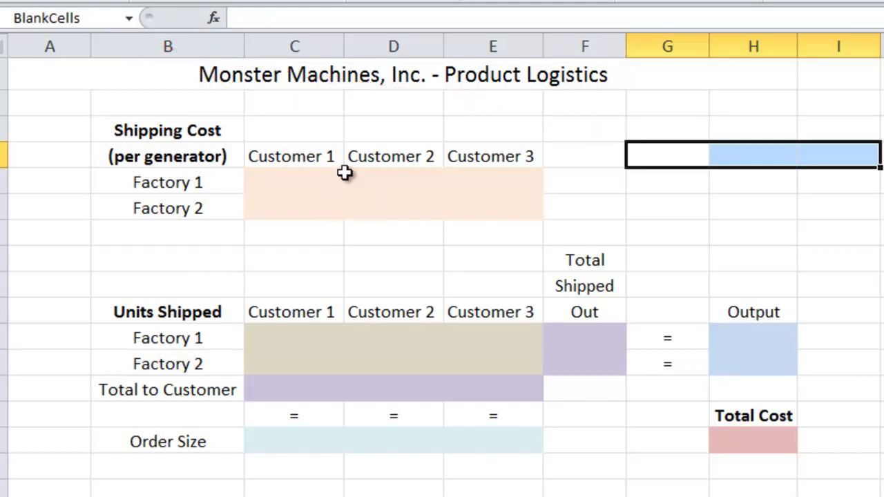
pyautogui.click(882, 487)
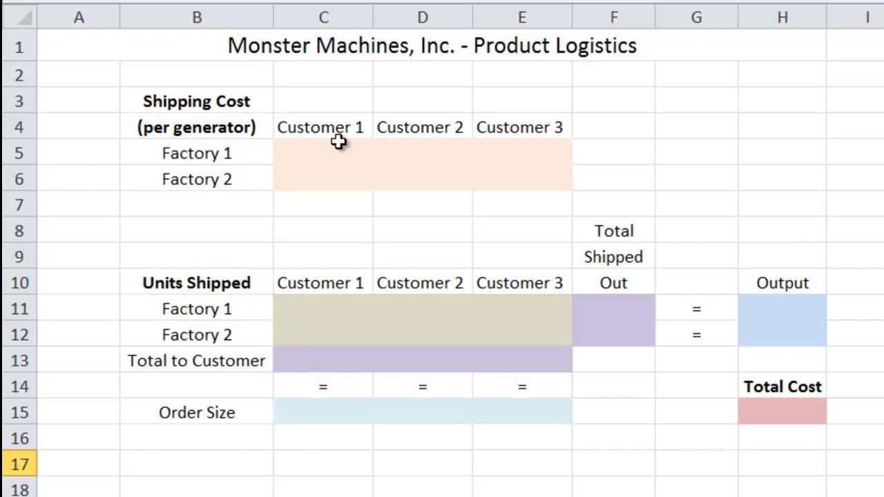
# Step: Enter Factory 1's shipping costs per generator: $700 for Customer 1, $900 for Customer 2 and $800 for Customer 3
pyautogui.click(316, 154)
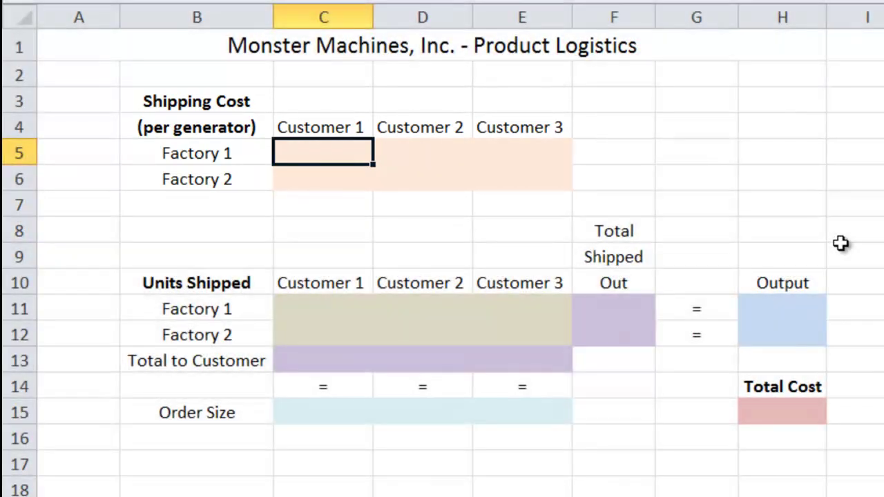
pyautogui.write('$700')
pyautogui.press('Tab')
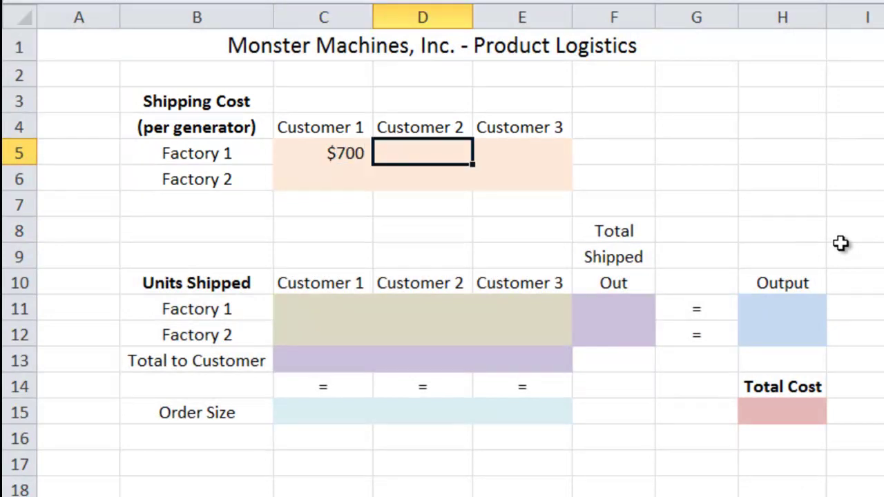
pyautogui.write('$900')
pyautogui.press('Tab')
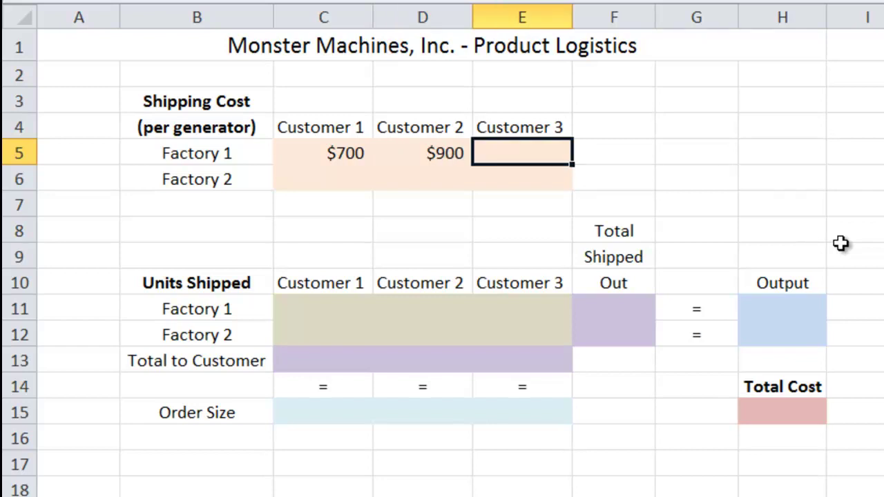
pyautogui.write('$800')
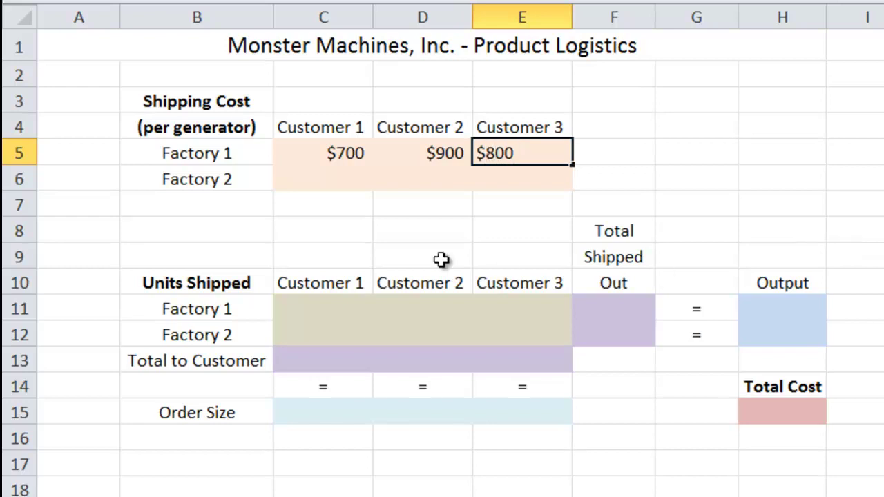
# Step: Enter Factory 2's shipping costs per generator: $800 for Customer 1, $900 for Customer 2 and $700 for Customer 3
pyautogui.click(340, 188)
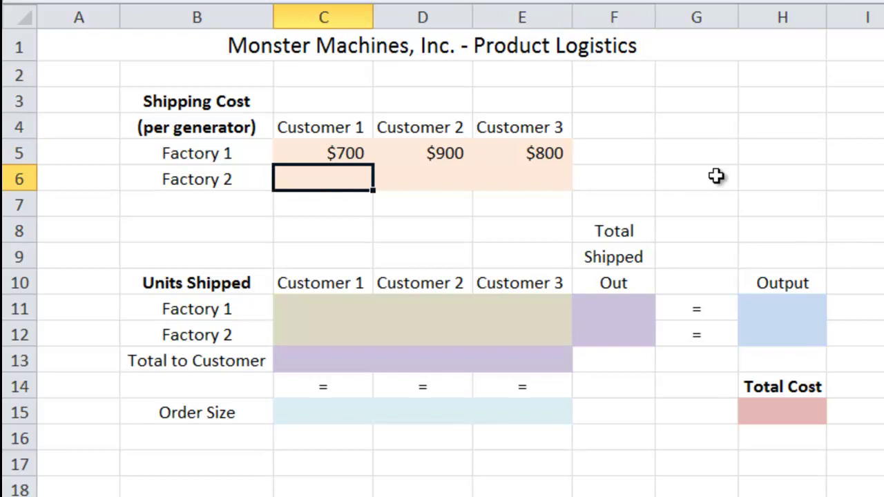
pyautogui.write('$800')
pyautogui.press('Tab')
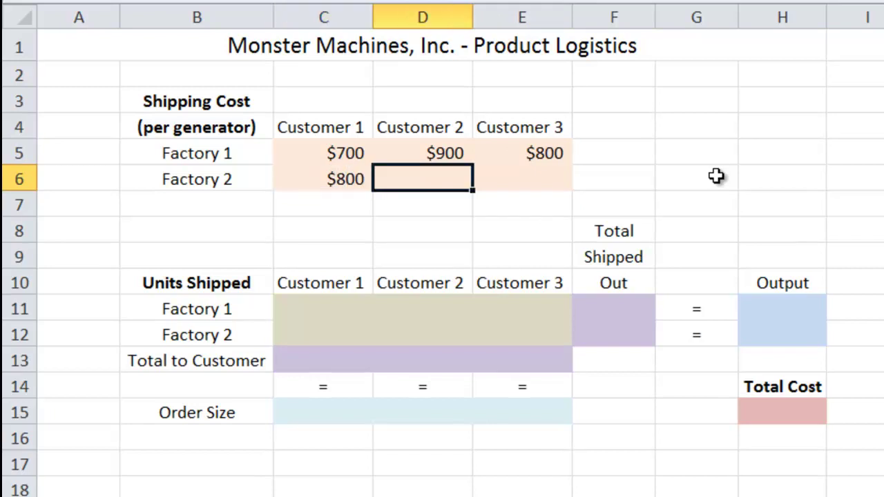
pyautogui.write('$900')
pyautogui.press('Tab')
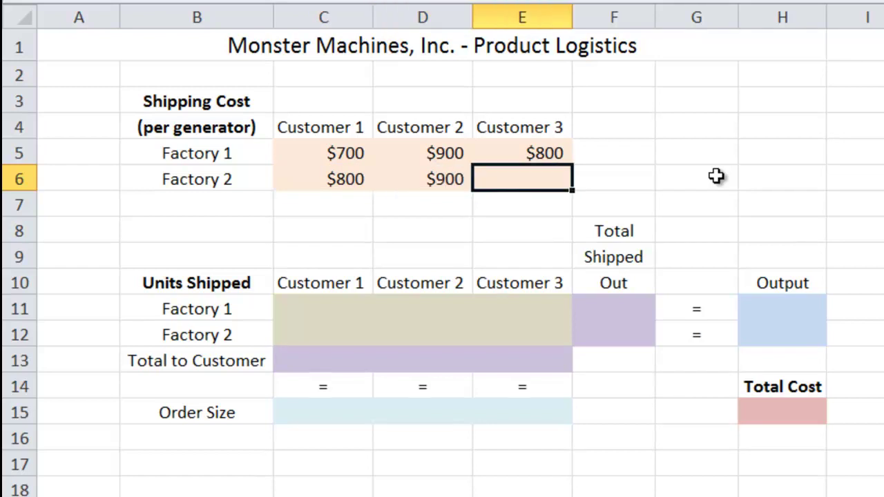
pyautogui.write('$700')
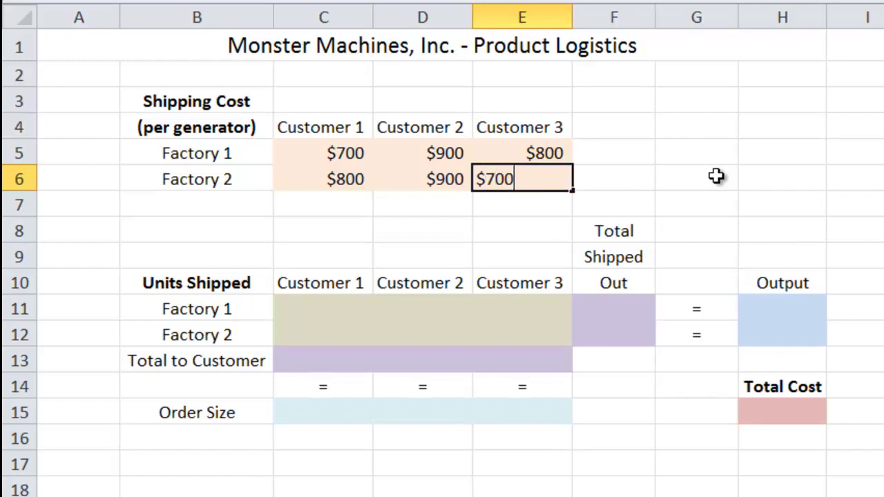
pyautogui.press('Return')
# Step: Center the shipping cost values in C5:E6 horizontally
pyautogui.moveTo(338, 156); pyautogui.dragTo(525, 181)
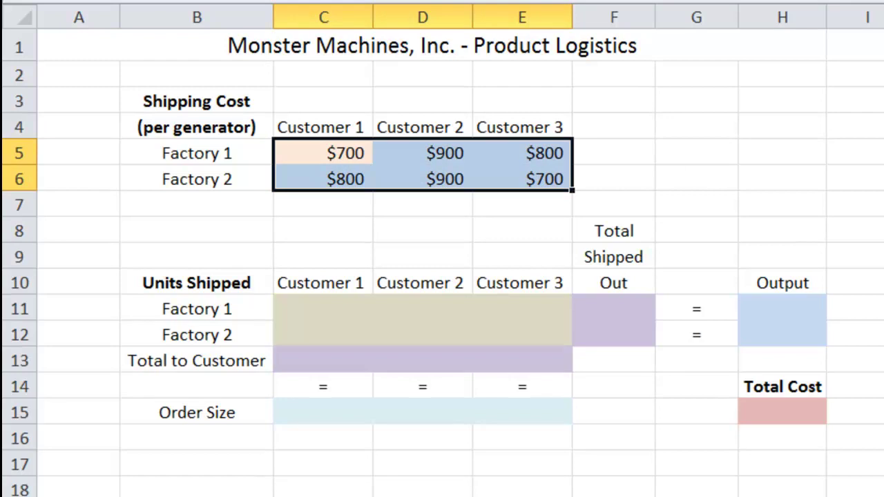
pyautogui.hotkey('alt', 'h')
pyautogui.press('a')
pyautogui.press('c')
pyautogui.click(690, 228)
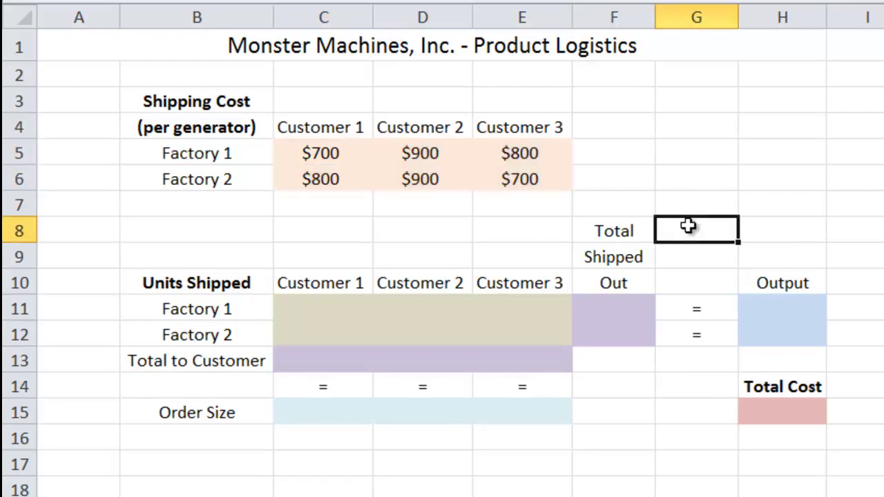
pyautogui.click(673, 429)
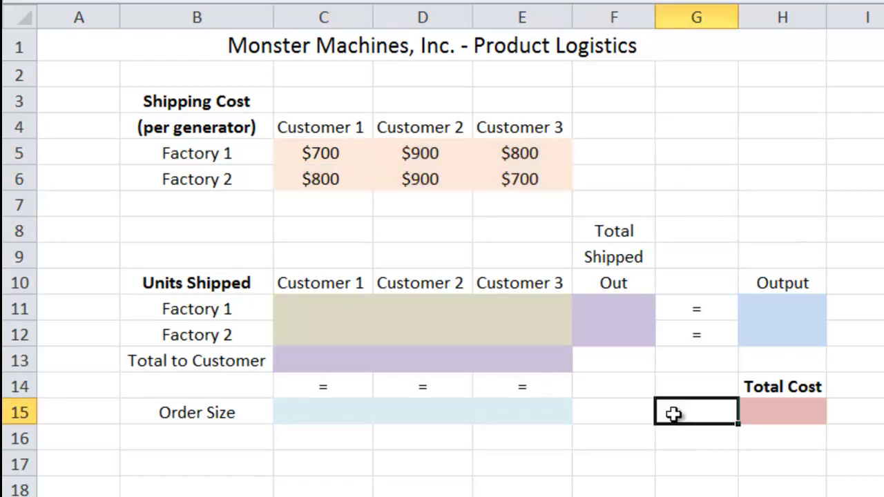
# Step: Enter the factory outputs: 12 for Factory 1 in H11 and 15 for Factory 2 in H12
pyautogui.click(795, 304)
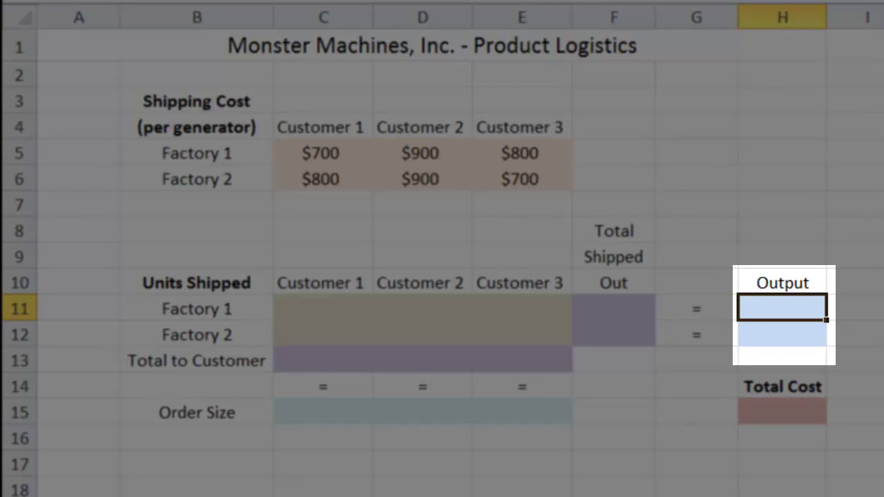
pyautogui.write('12')
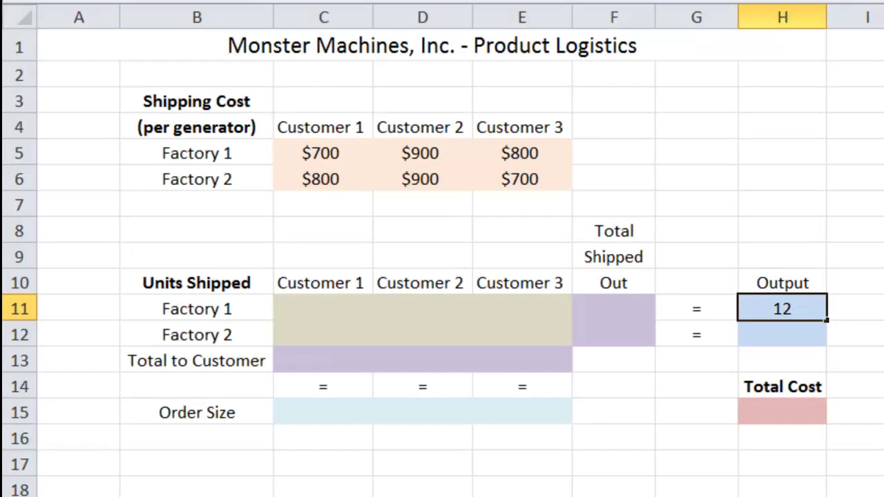
pyautogui.press('Return')
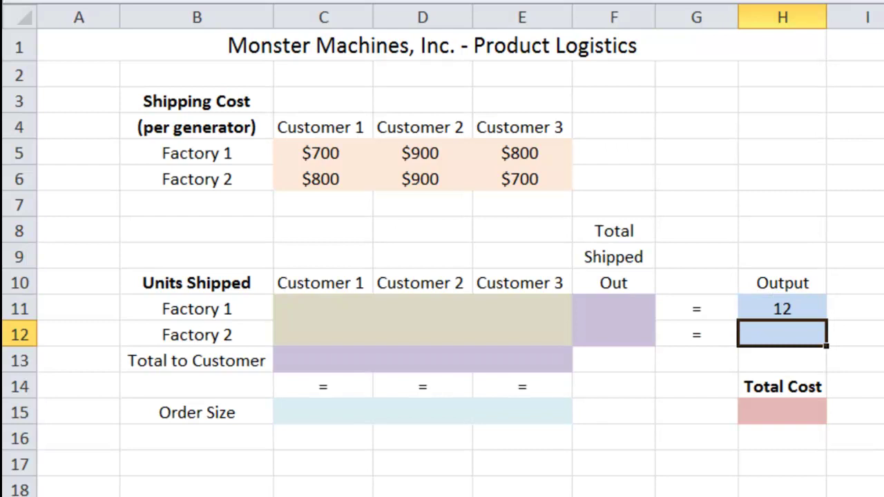
pyautogui.write('15')
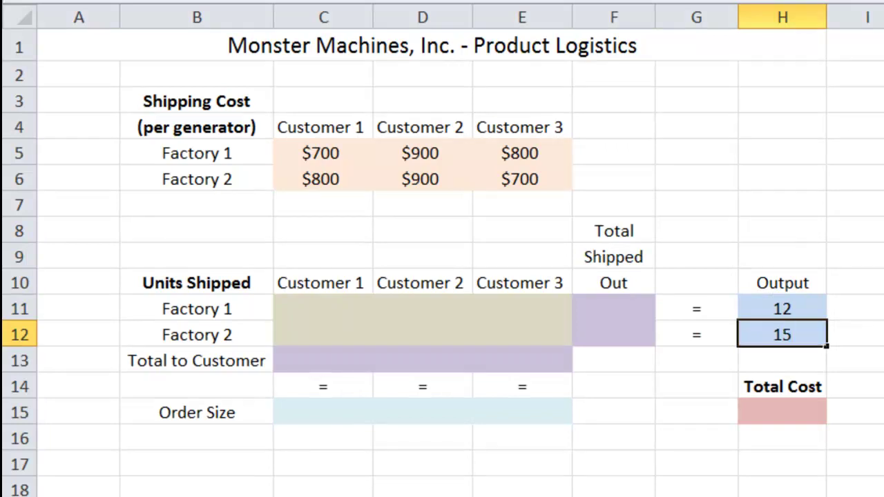
pyautogui.press('Return')
pyautogui.moveTo(770, 308); pyautogui.dragTo(786, 322)
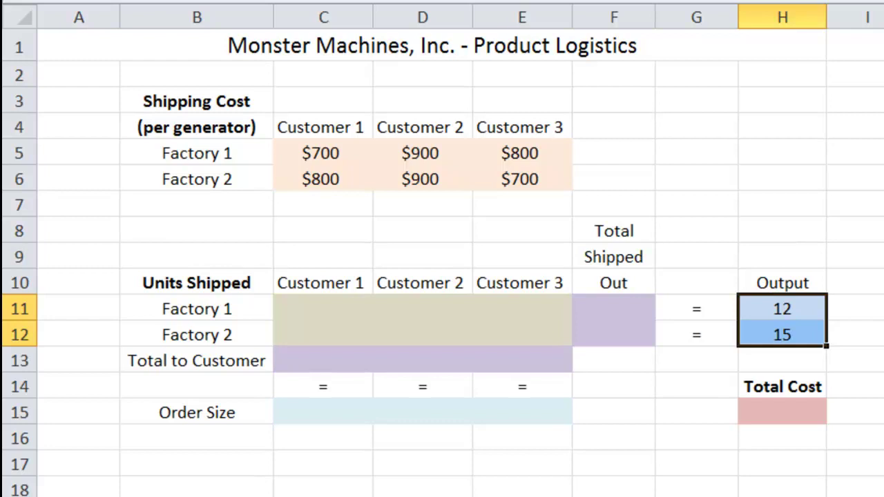
# Step: Enter the order sizes in row 15: 10 for Customer 1, 8 for Customer 2 and 9 for Customer 3
pyautogui.click(346, 422)
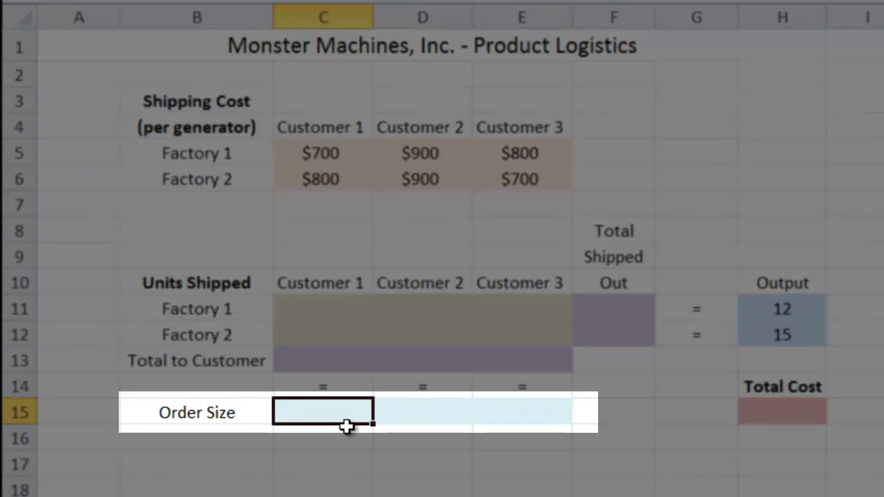
pyautogui.write('10')
pyautogui.press('Tab')
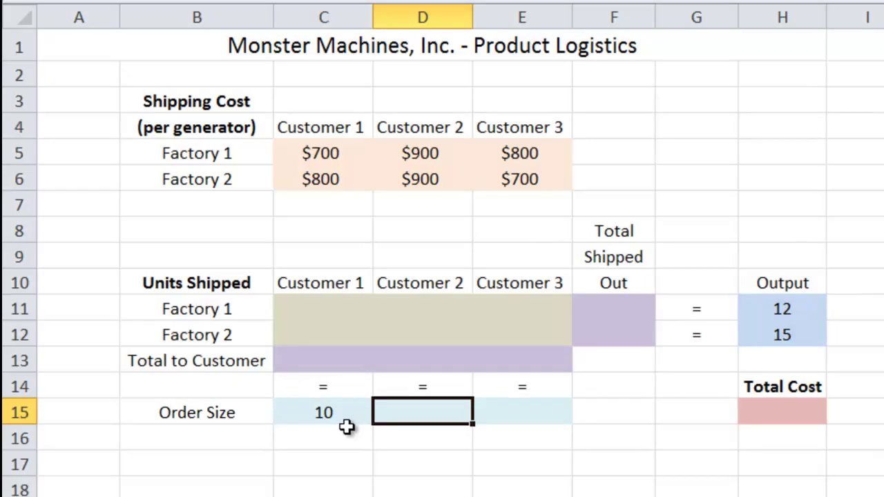
pyautogui.write('8')
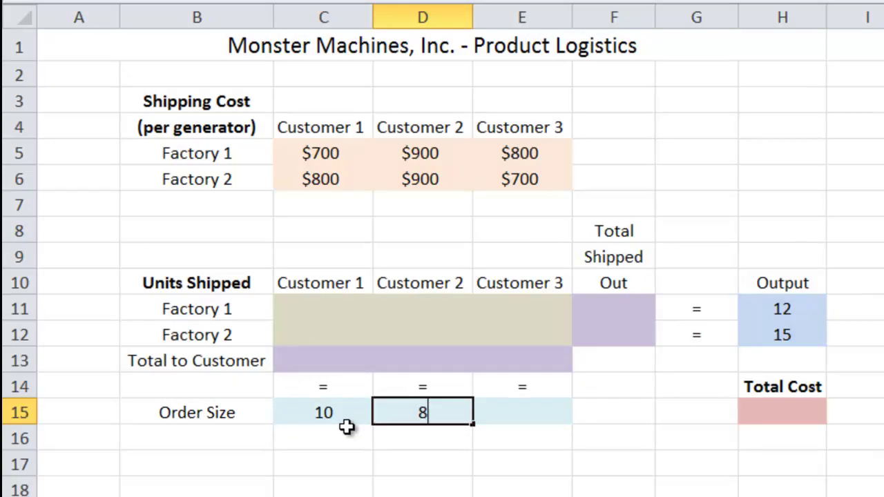
pyautogui.press('Tab')
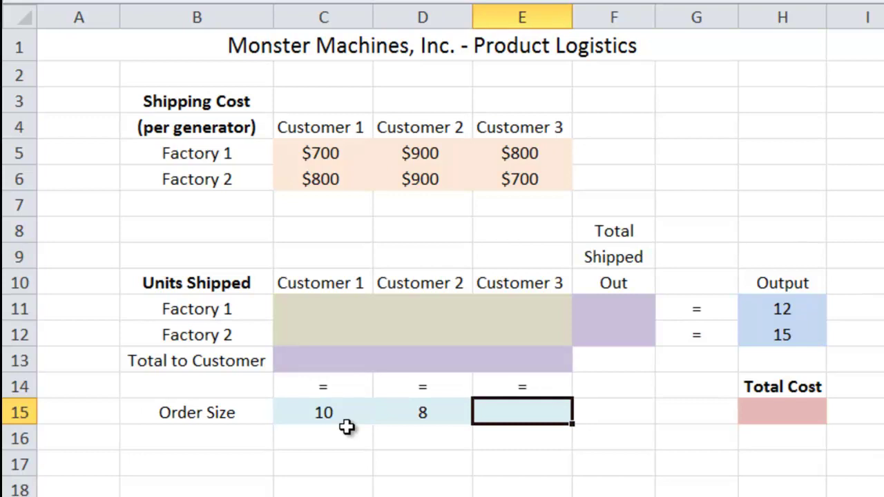
pyautogui.write('9')
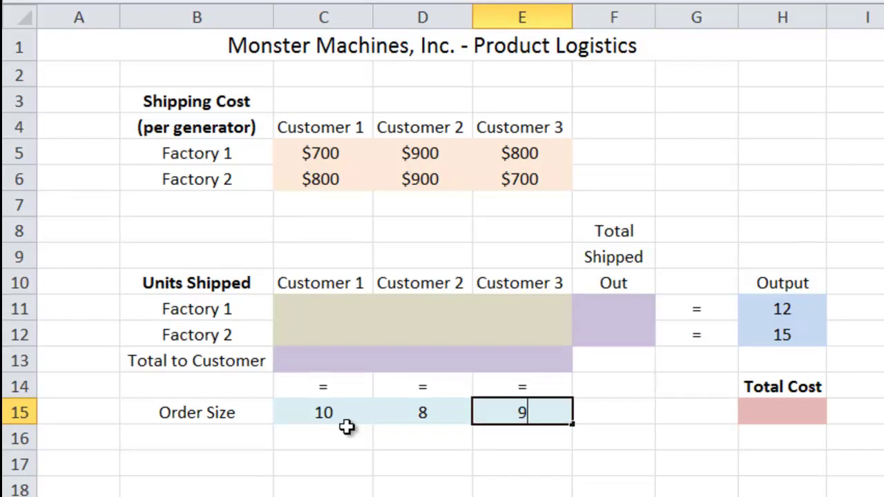
pyautogui.hotkey('shift', 'Tab')
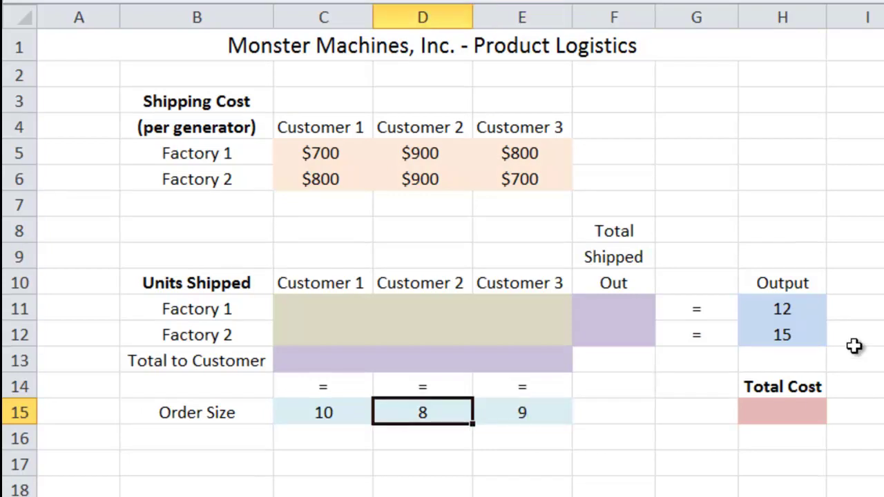
pyautogui.moveTo(785, 306); pyautogui.dragTo(785, 327)
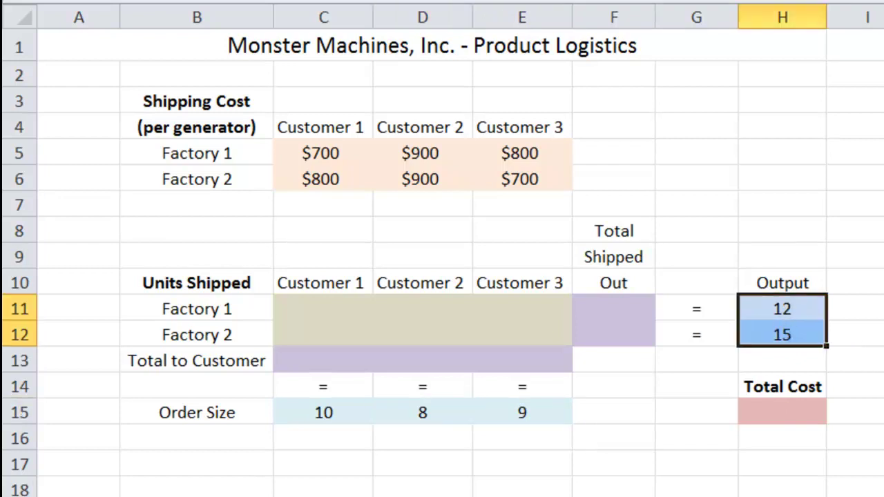
pyautogui.moveTo(331, 413); pyautogui.dragTo(522, 413)
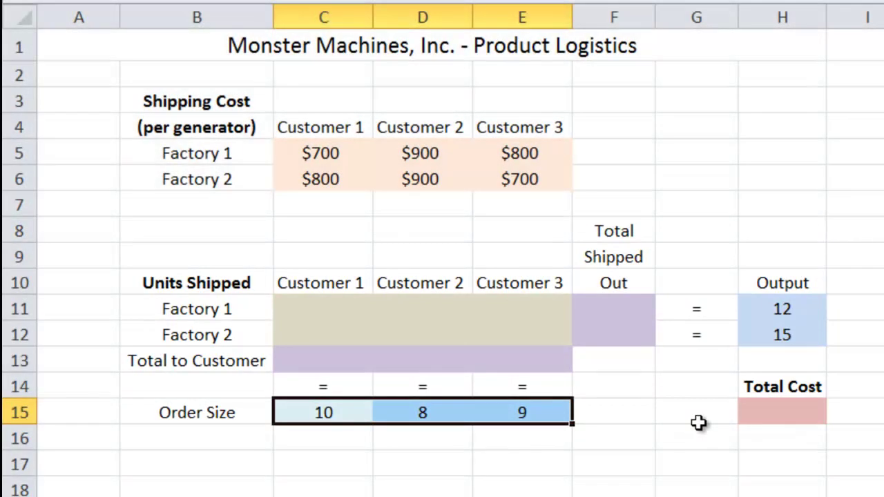
# Step: Enter the formula =SUM(C11:E11) in F11 to total the units shipped out of Factory 1
pyautogui.click(614, 309)
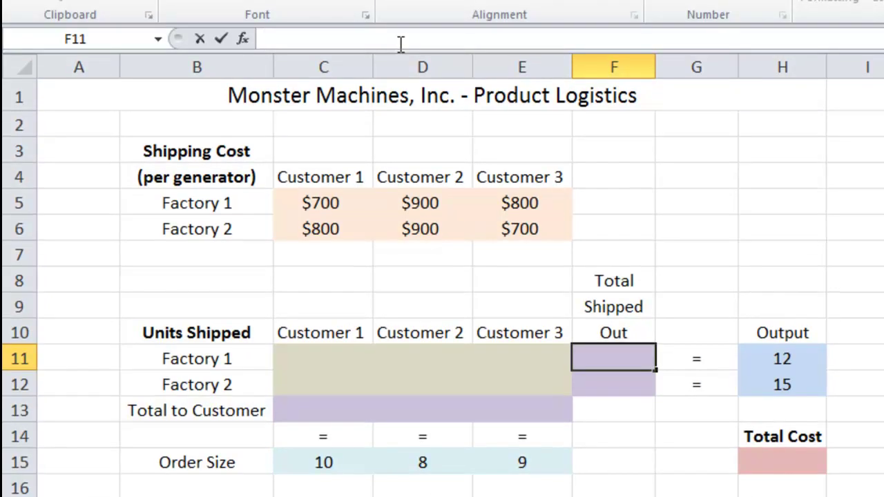
pyautogui.click(400, 44)
pyautogui.write('=')
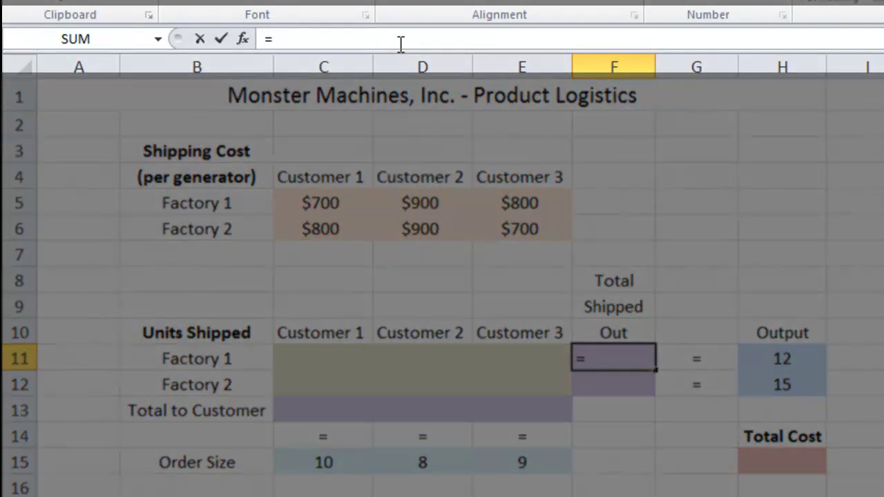
pyautogui.write('sum(')
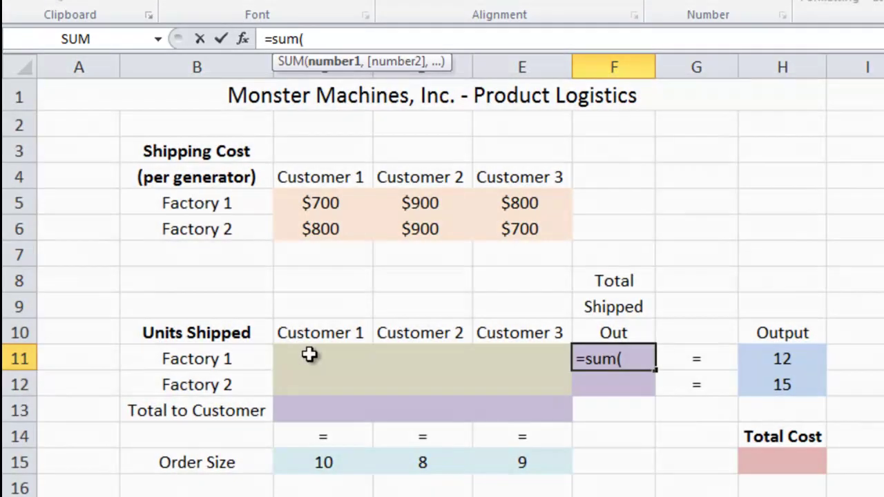
pyautogui.moveTo(312, 356); pyautogui.dragTo(501, 357)
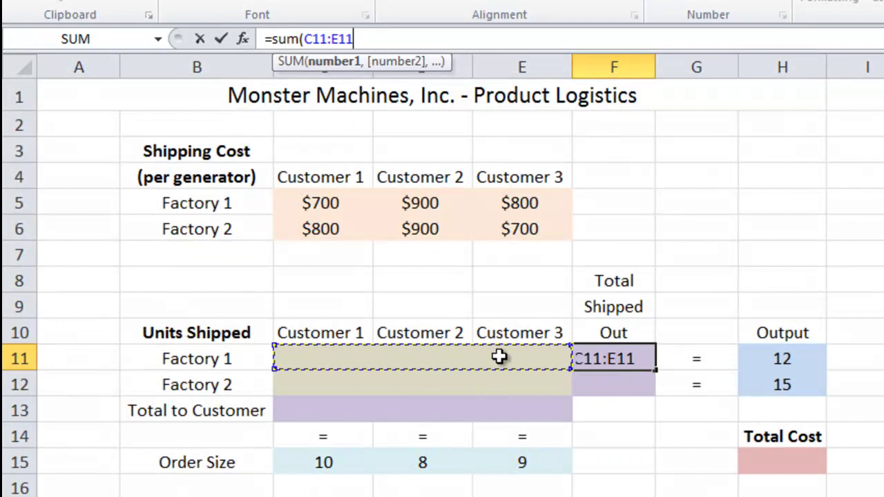
pyautogui.write(')')
pyautogui.press('Return')
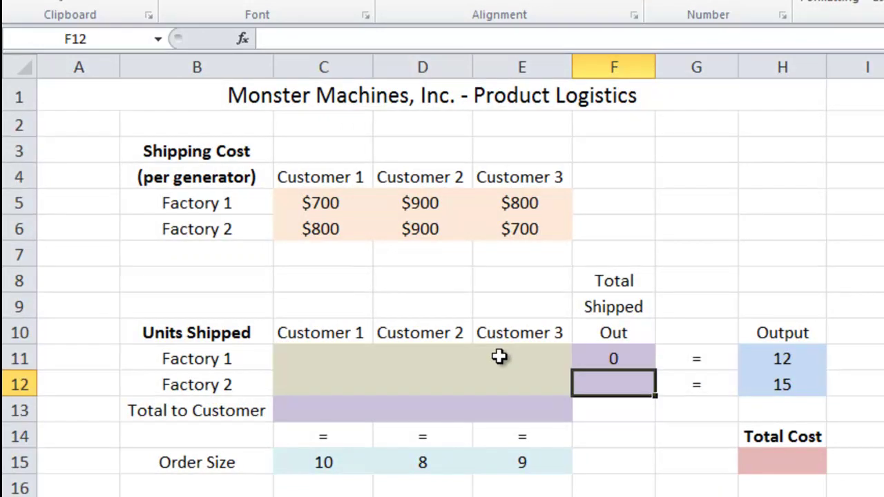
# Step: Copy Factory 1's Total Shipped Out formula down to F12 for Factory 2 and check the copied formula
pyautogui.click(622, 362)
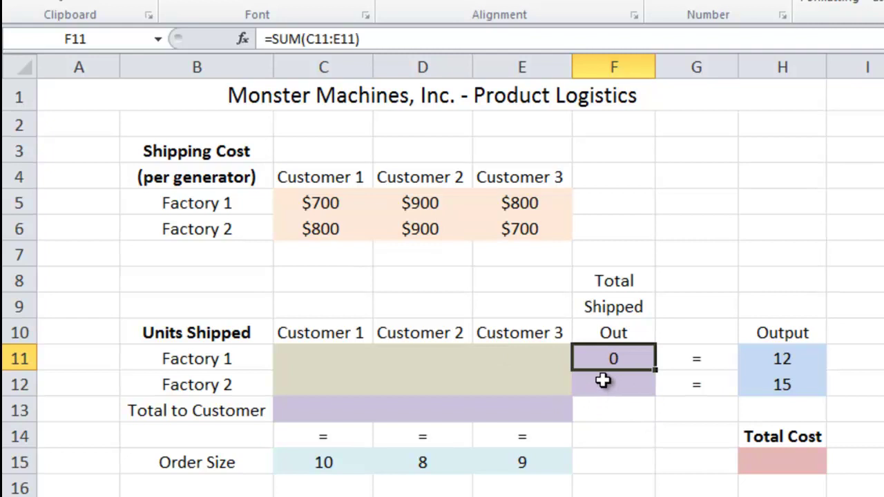
pyautogui.moveTo(655, 369); pyautogui.dragTo(655, 388)
pyautogui.click(616, 381)
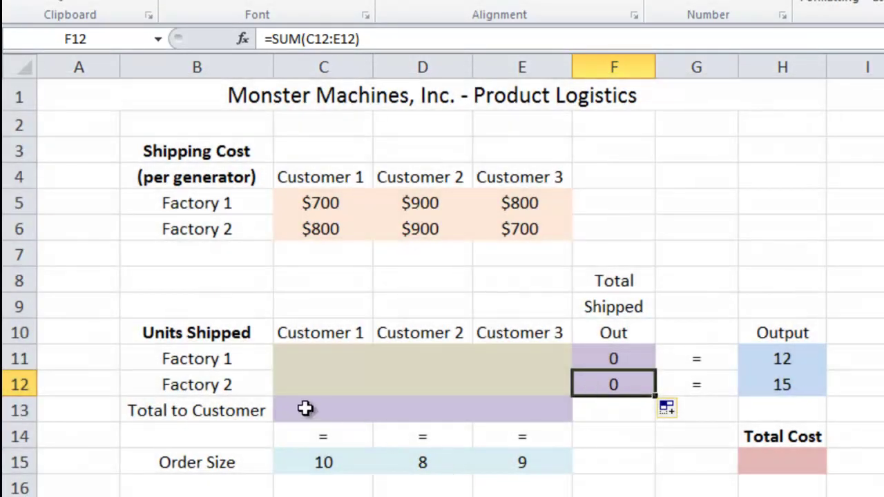
# Step: Enter the formula =SUM(C11:C12) in C13 to total the units shipped to Customer 1
pyautogui.click(305, 409)
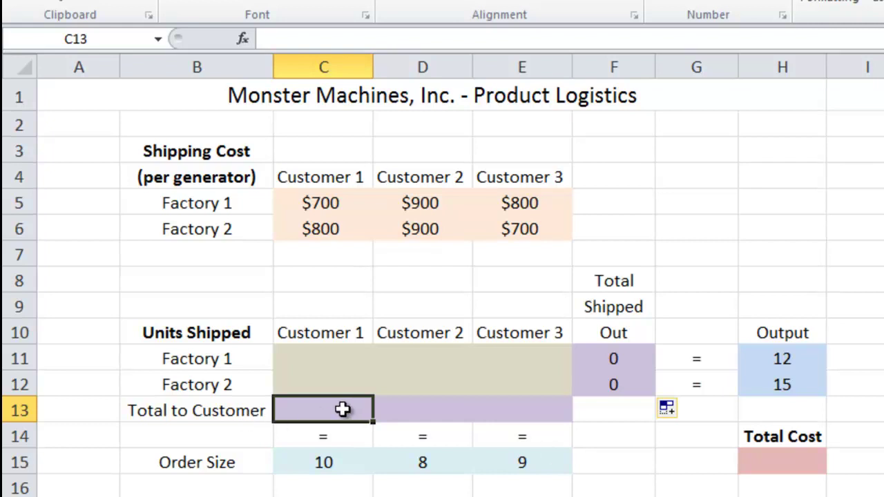
pyautogui.write('=')
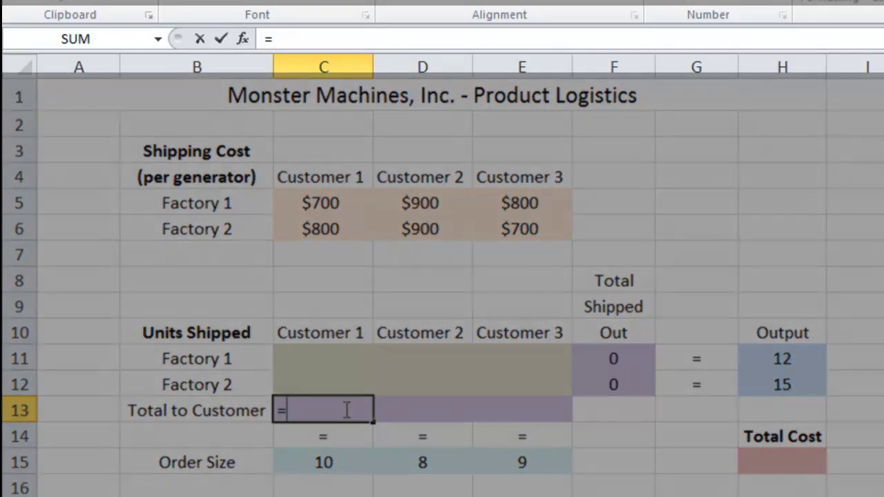
pyautogui.write('sum(')
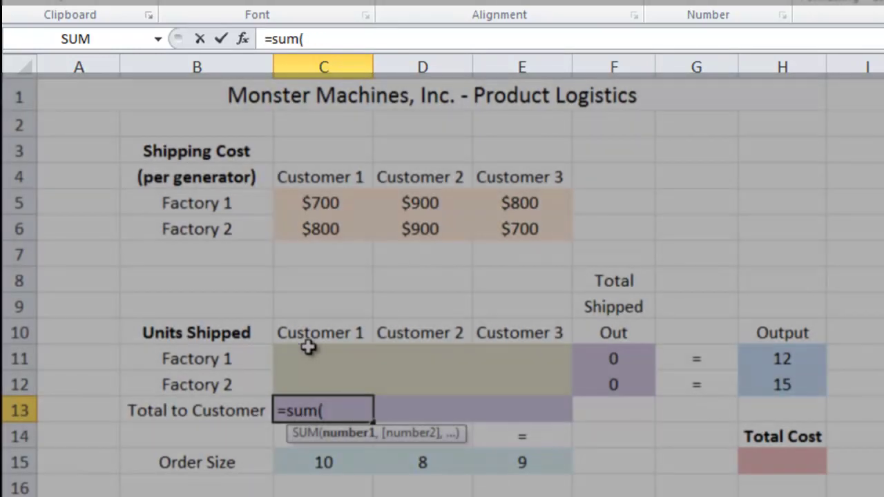
pyautogui.moveTo(308, 347); pyautogui.dragTo(311, 381)
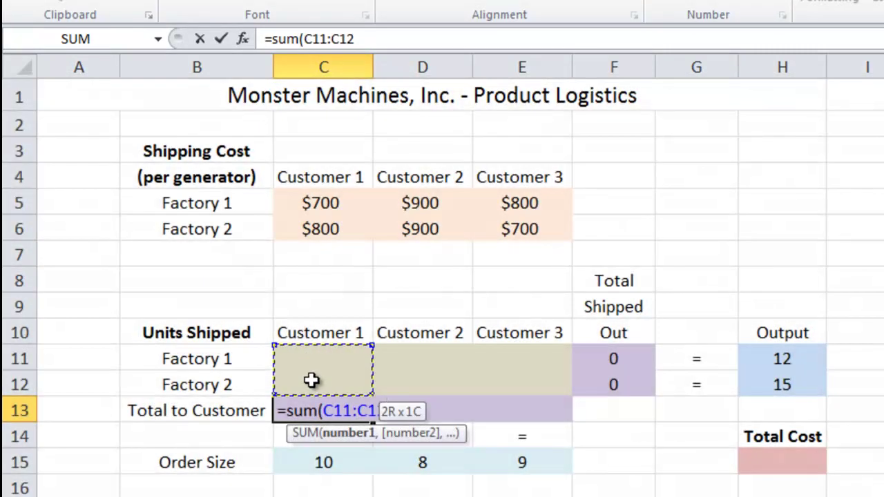
pyautogui.write(')')
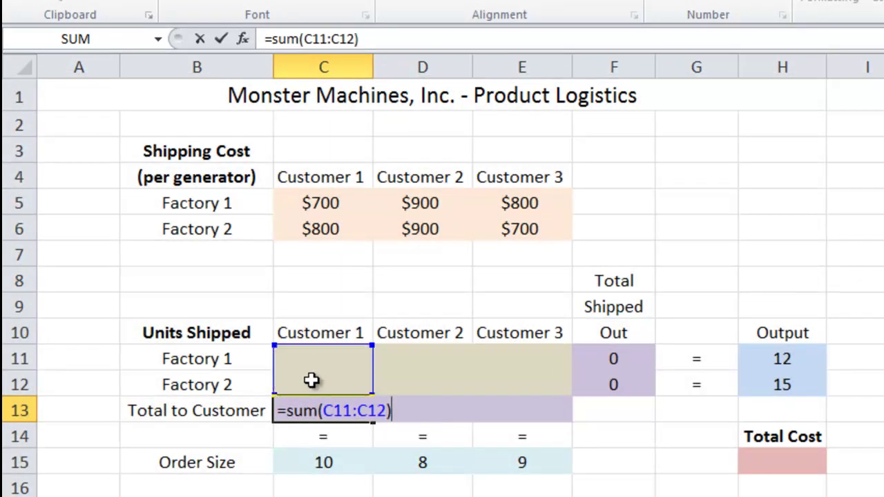
pyautogui.press('Return')
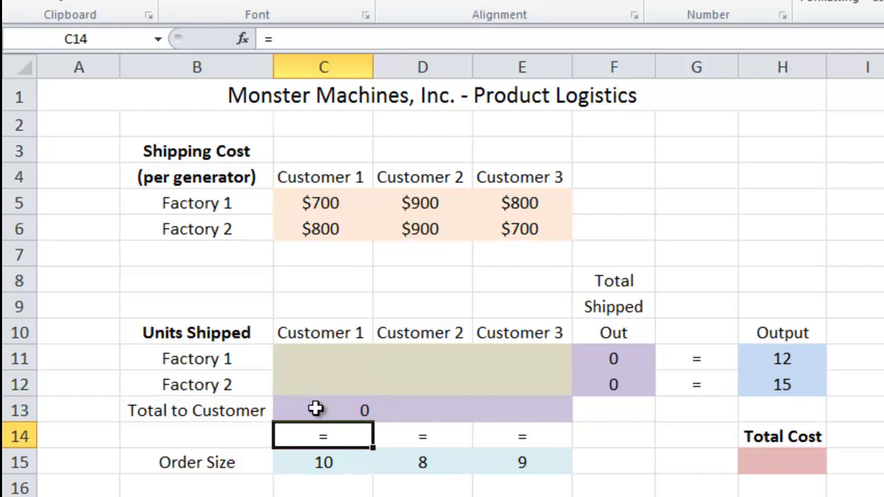
# Step: Copy the Total to Customer formula from C13 across D13:E13 and check each customer's formula
pyautogui.click(312, 410)
pyautogui.moveTo(375, 420); pyautogui.dragTo(545, 410)
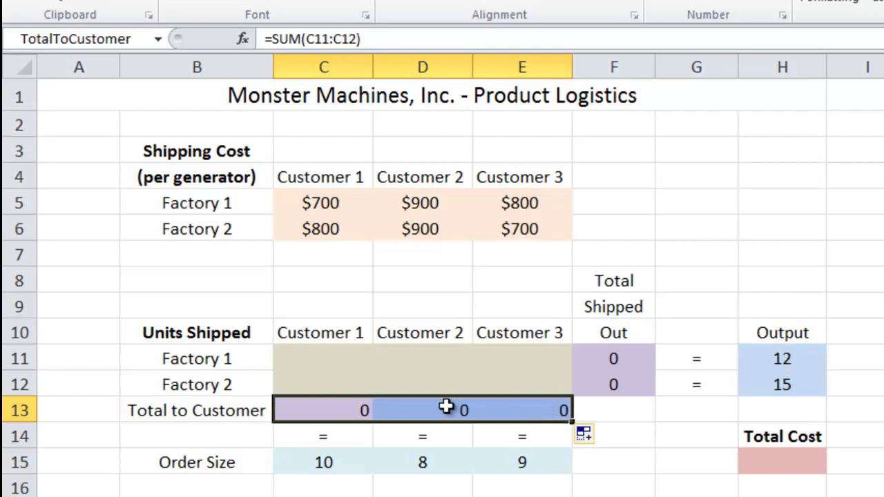
pyautogui.click(425, 406)
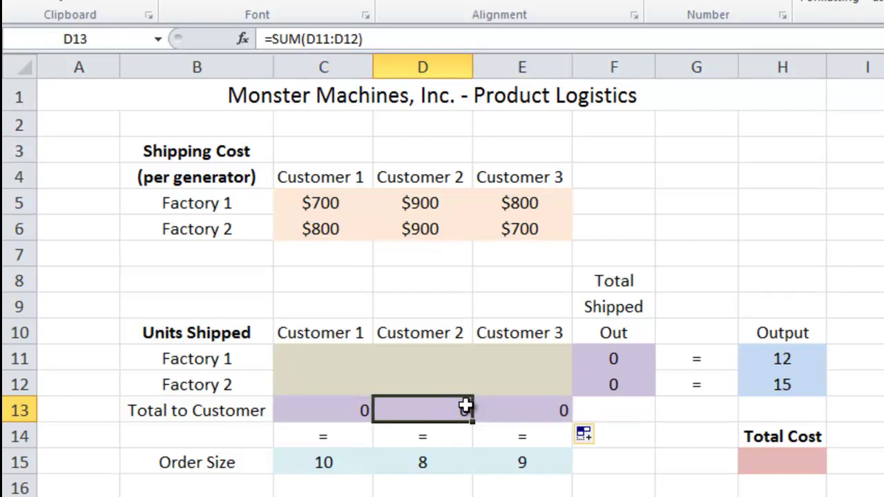
pyautogui.click(512, 405)
pyautogui.click(322, 413)
pyautogui.click(404, 411)
pyautogui.click(511, 411)
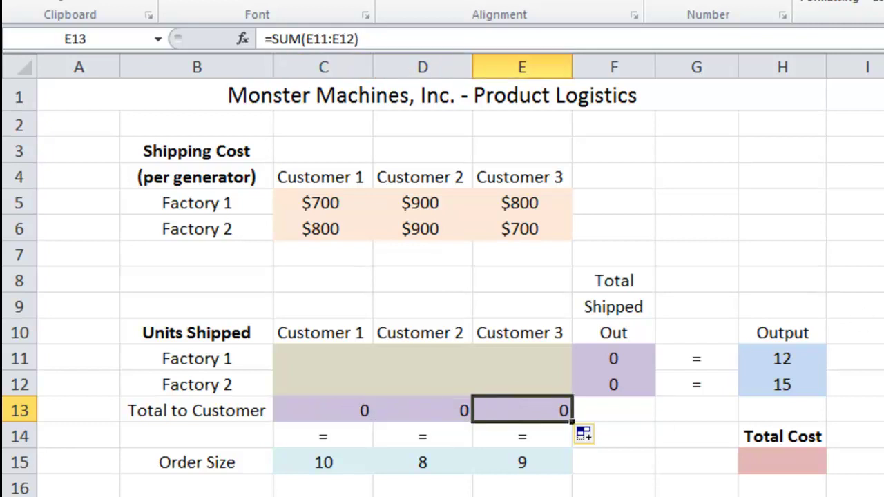
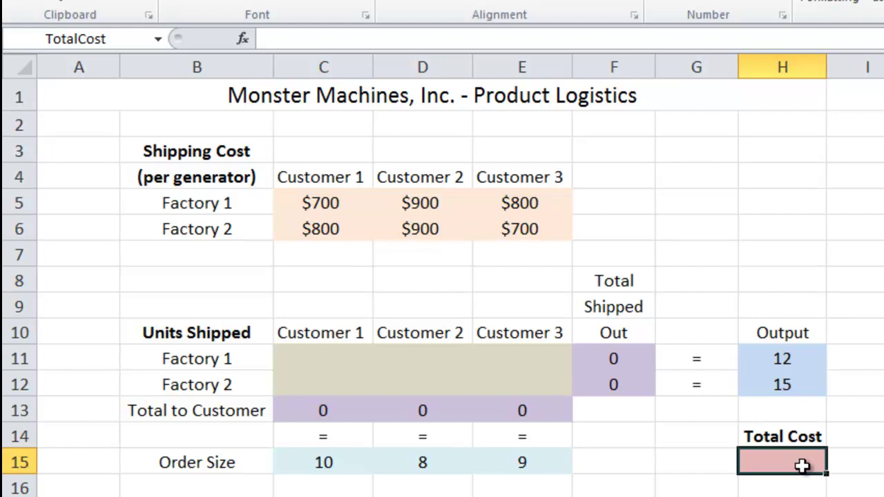
# Step: Enter the Total Cost formula =SUMPRODUCT(ShippingCost, UnitsShipped) in H15, using C5:E6 and C11:E12 as the two arrays
pyautogui.click(352, 40)
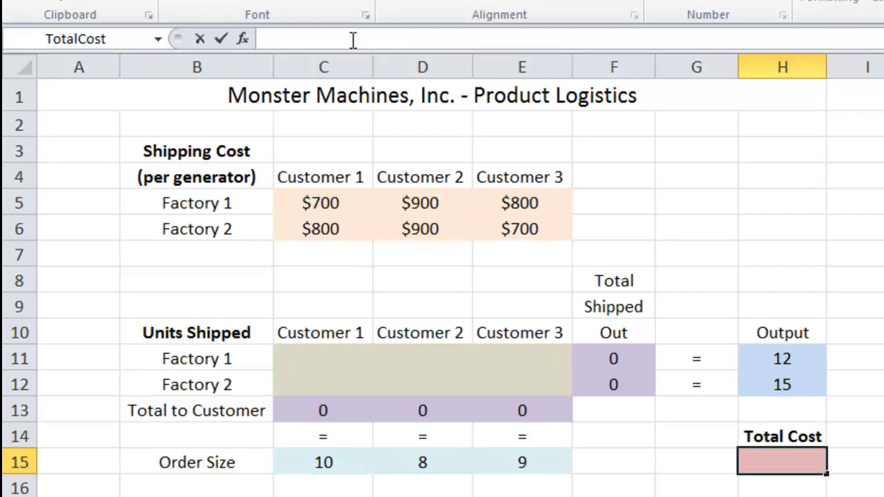
pyautogui.write('=sum')
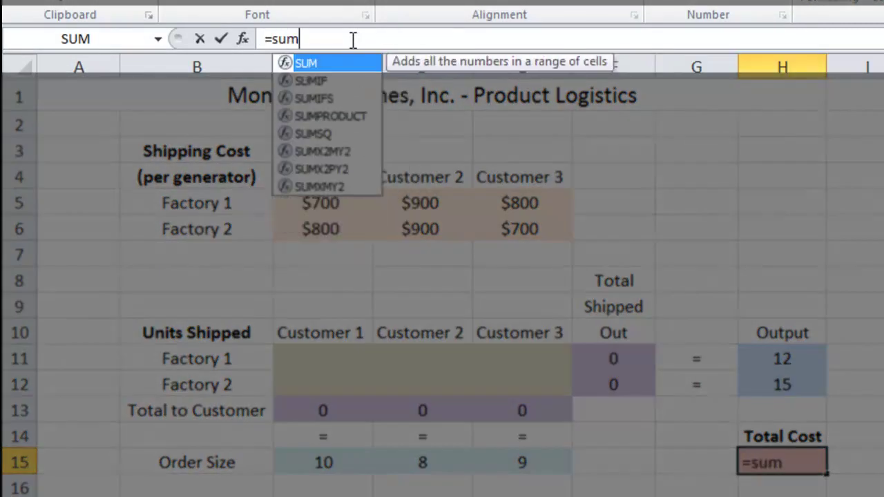
pyautogui.write('proc')
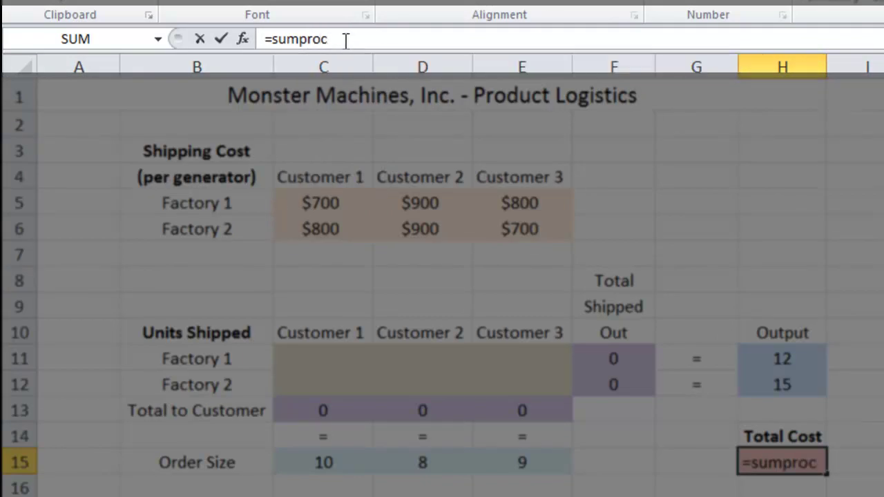
pyautogui.press('BackSpace')
pyautogui.write('d')
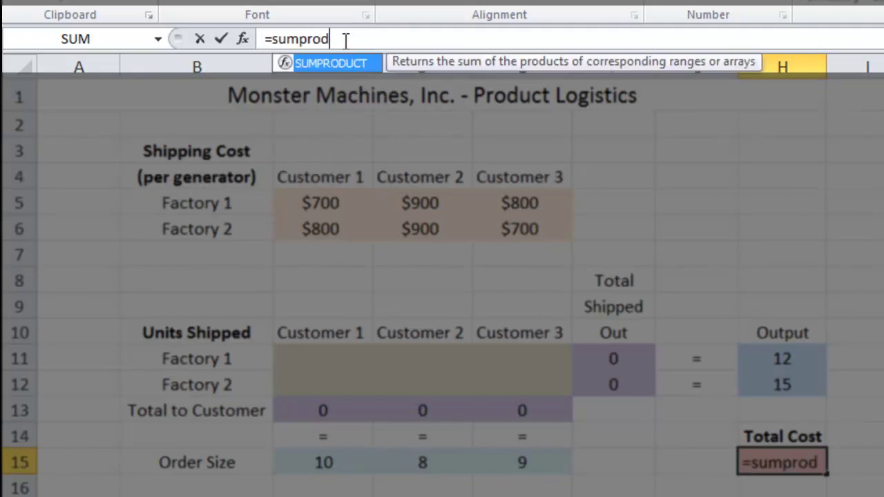
pyautogui.doubleClick(304, 65)
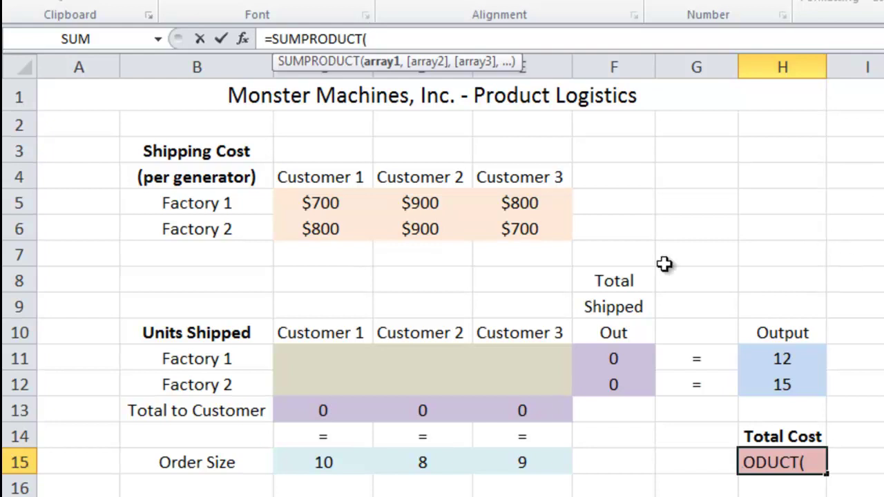
pyautogui.moveTo(334, 201); pyautogui.dragTo(517, 233)
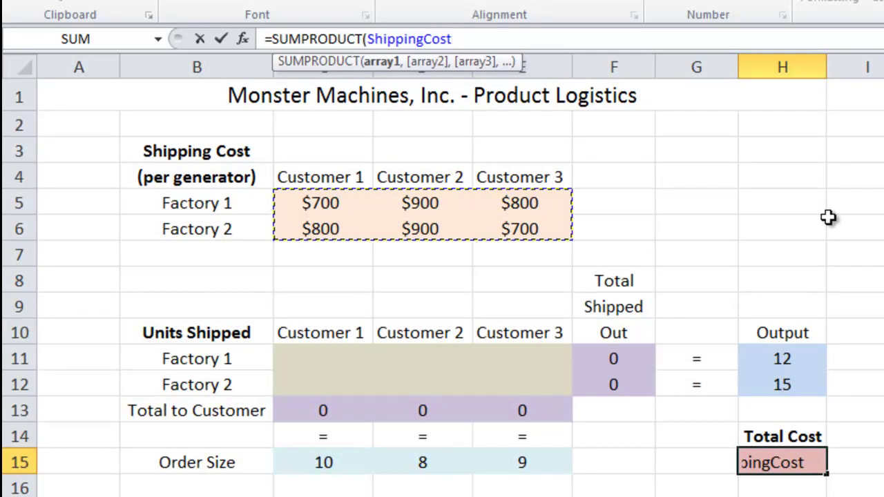
pyautogui.write(',')
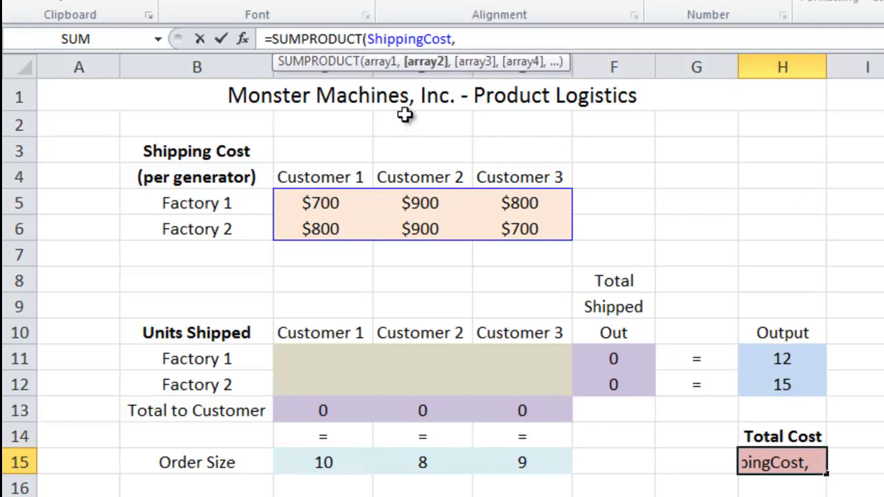
pyautogui.moveTo(312, 354); pyautogui.dragTo(503, 382)
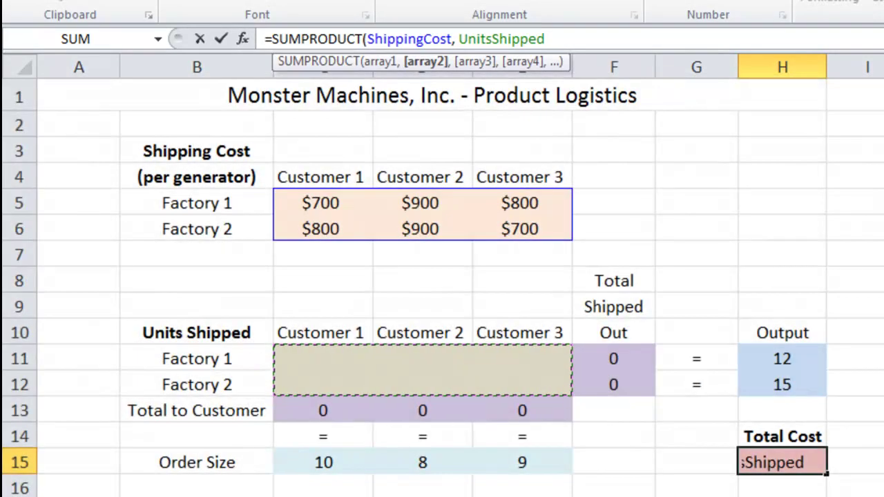
pyautogui.write(')')
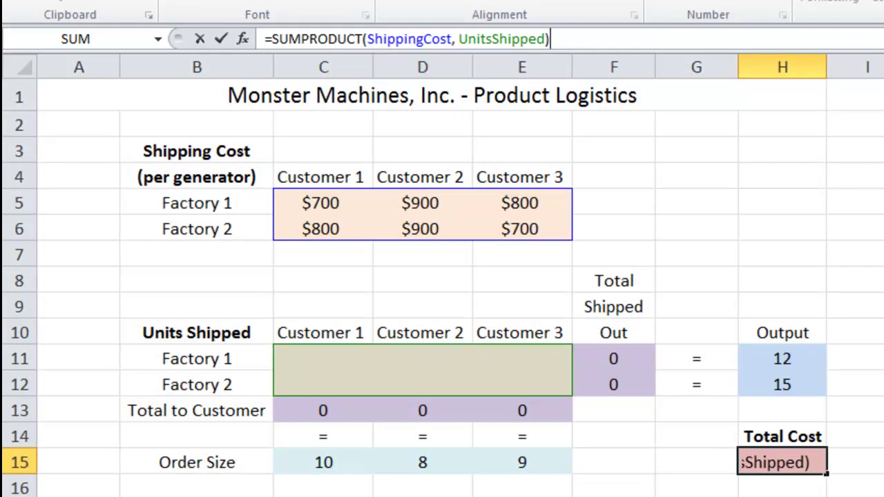
pyautogui.press('Return')
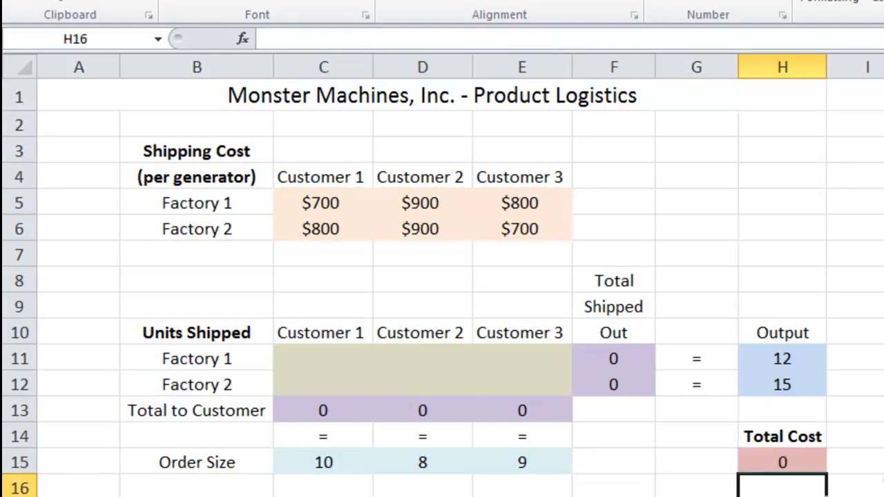
# Step: Examine the Total Cost formula in H15 by matching each shipping cost in C5:E6 with its units-shipped cell in C11:E12
pyautogui.click(787, 461)
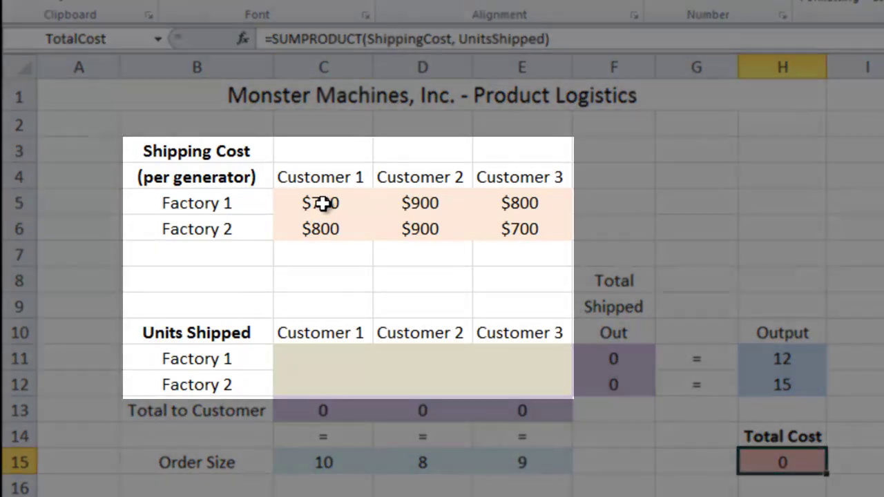
pyautogui.click(323, 203)
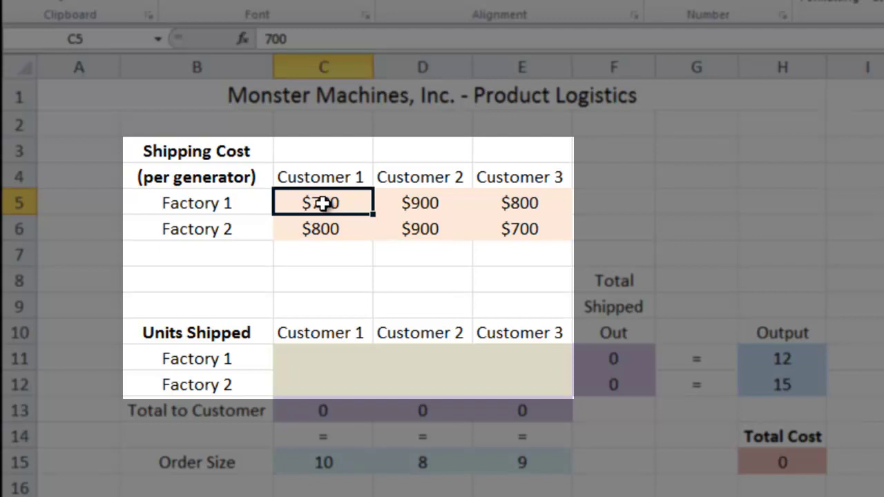
pyautogui.click(311, 362)
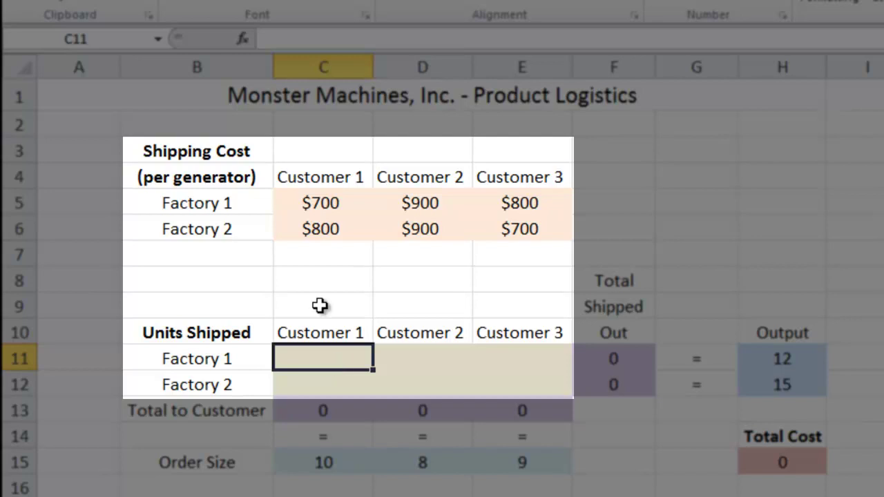
pyautogui.click(308, 232)
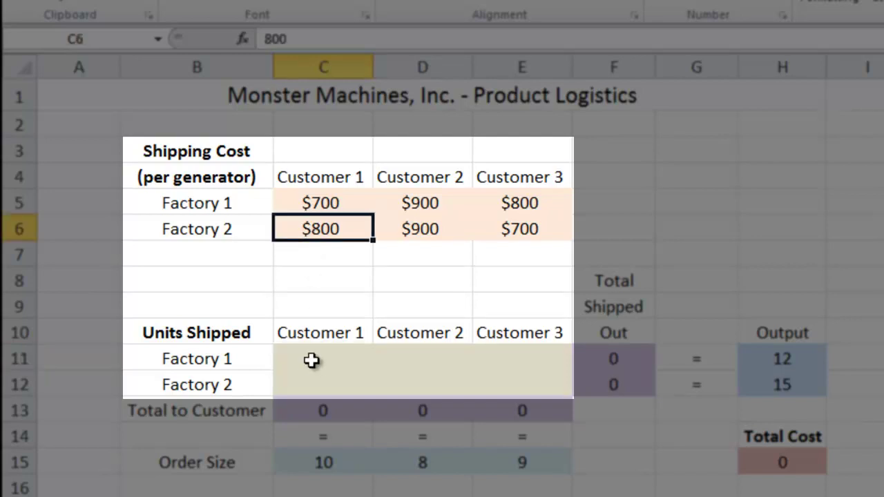
pyautogui.click(306, 386)
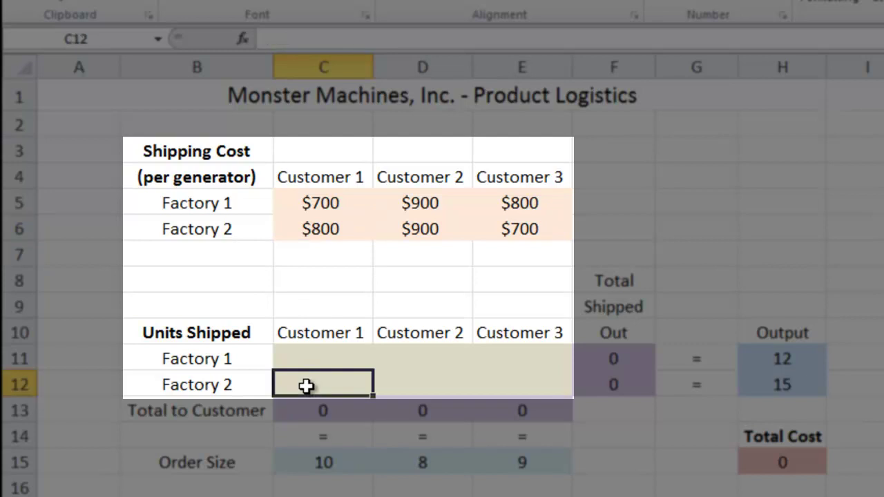
pyautogui.click(399, 202)
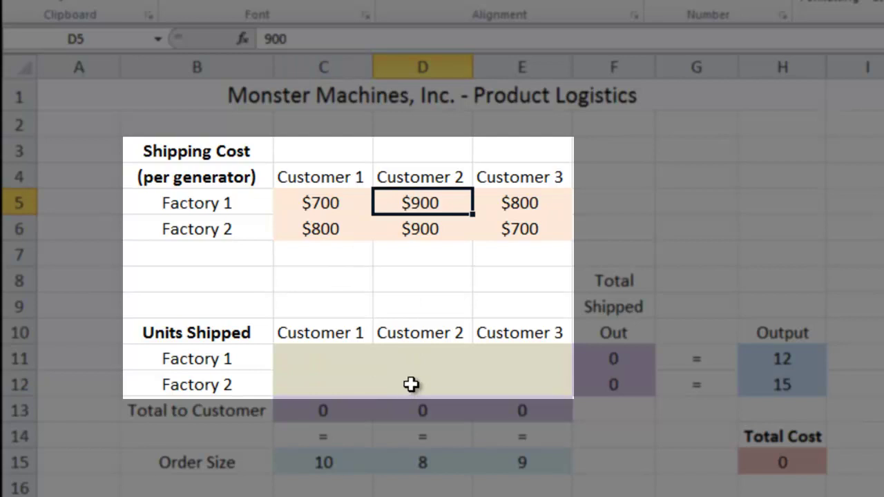
pyautogui.click(410, 357)
pyautogui.click(411, 235)
pyautogui.click(406, 390)
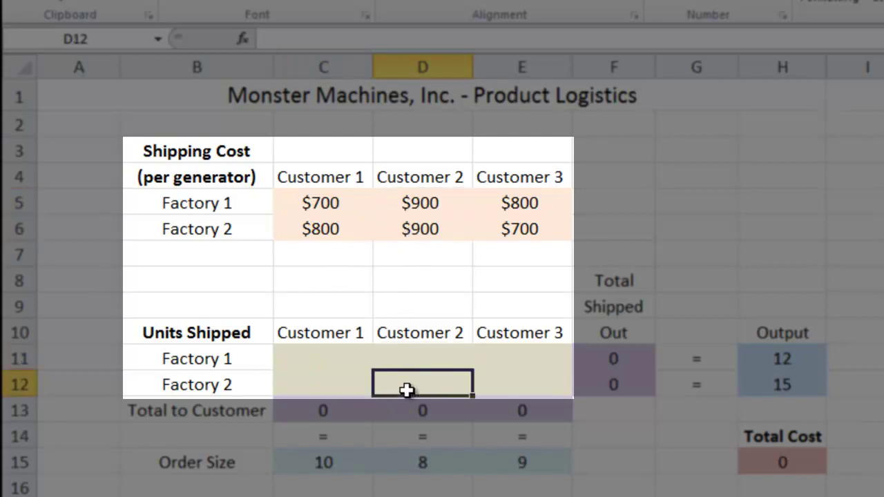
pyautogui.click(523, 202)
pyautogui.click(505, 359)
pyautogui.click(511, 230)
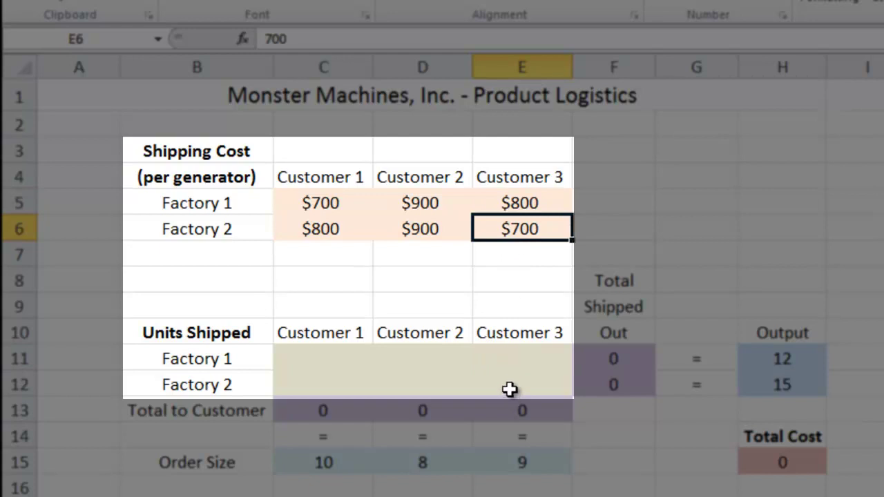
pyautogui.click(509, 389)
# Step: Open Solver for the Total Cost cell H15 and set the objective to minimize the named cell TotalCost
pyautogui.click(786, 468)
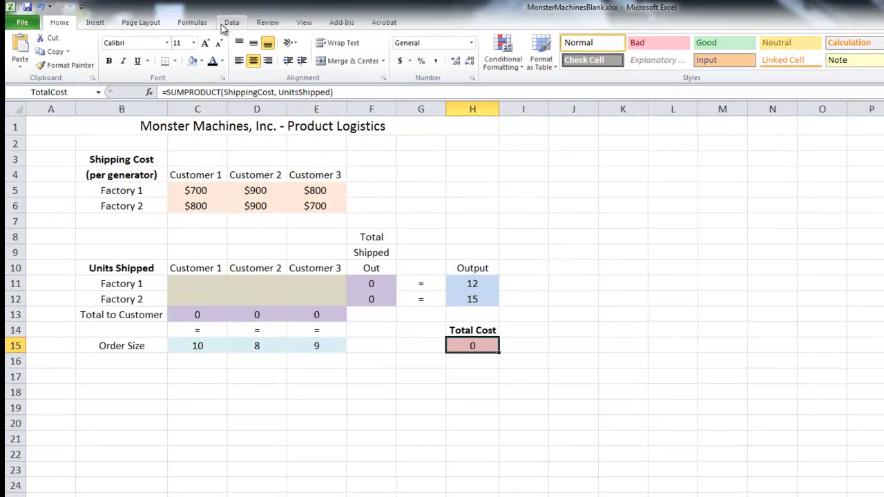
pyautogui.click(223, 25)
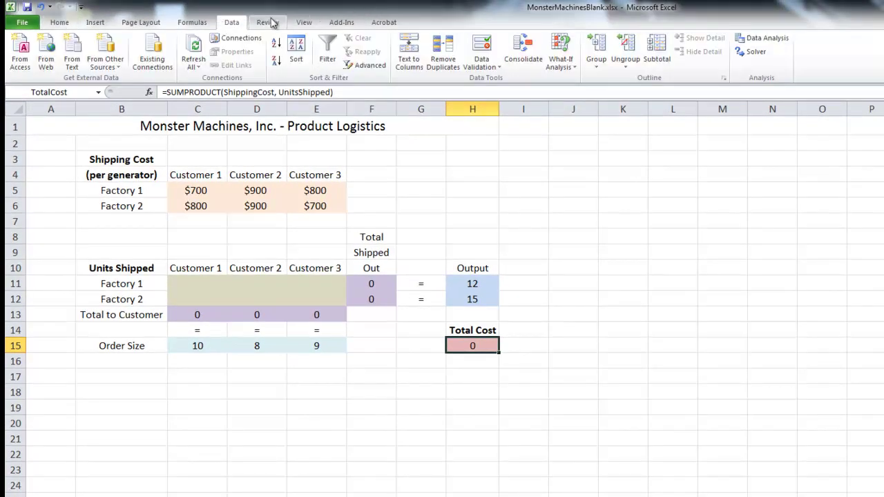
pyautogui.click(754, 53)
pyautogui.moveTo(751, 143); pyautogui.dragTo(647, 127)
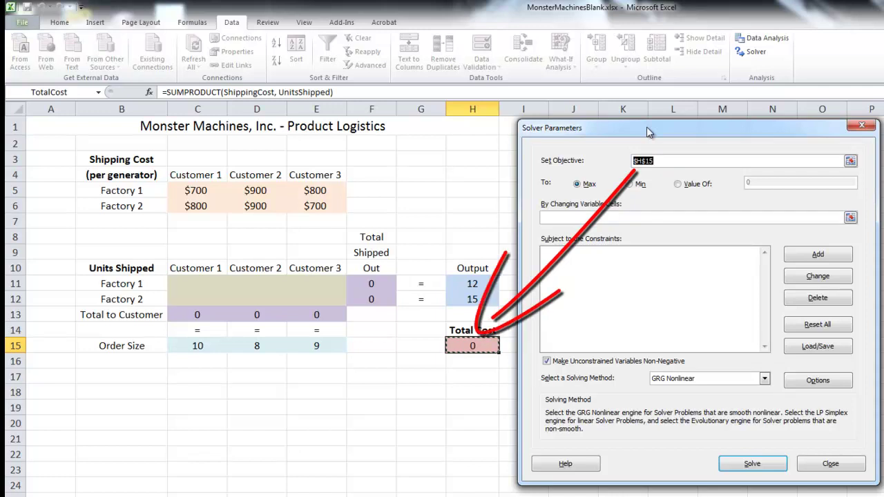
pyautogui.click(471, 345)
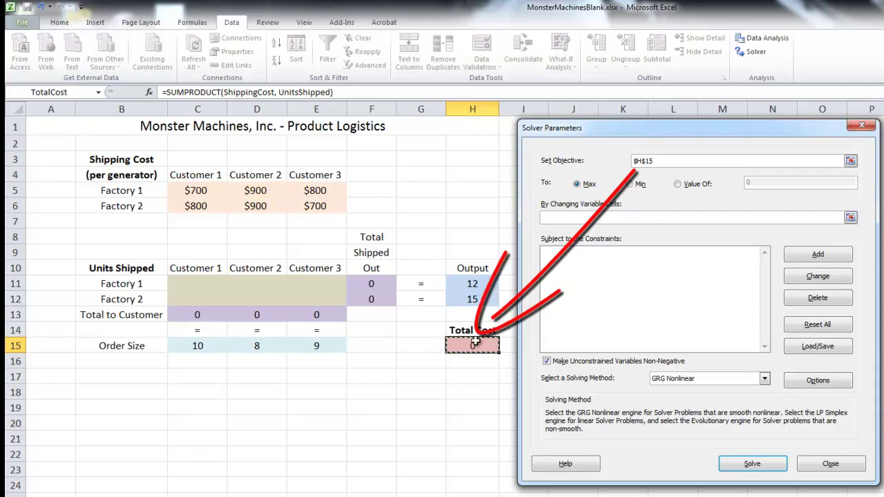
pyautogui.click(603, 160)
pyautogui.write('TotalCost')
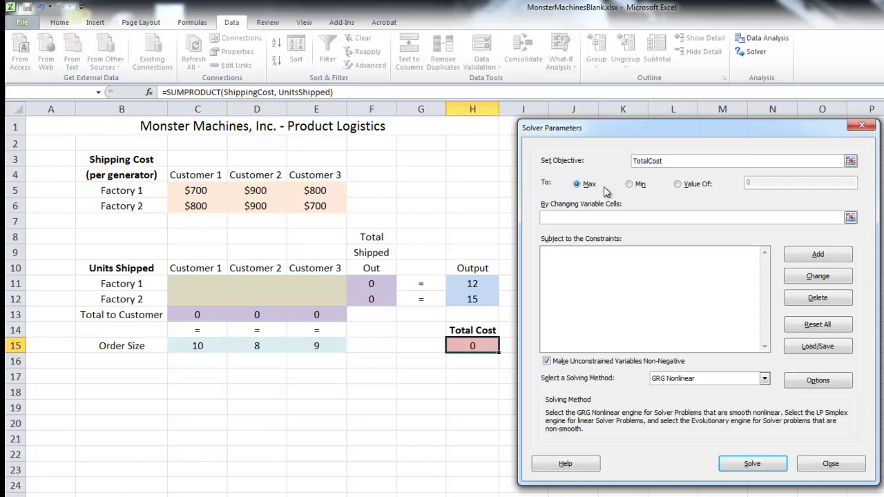
pyautogui.click(634, 184)
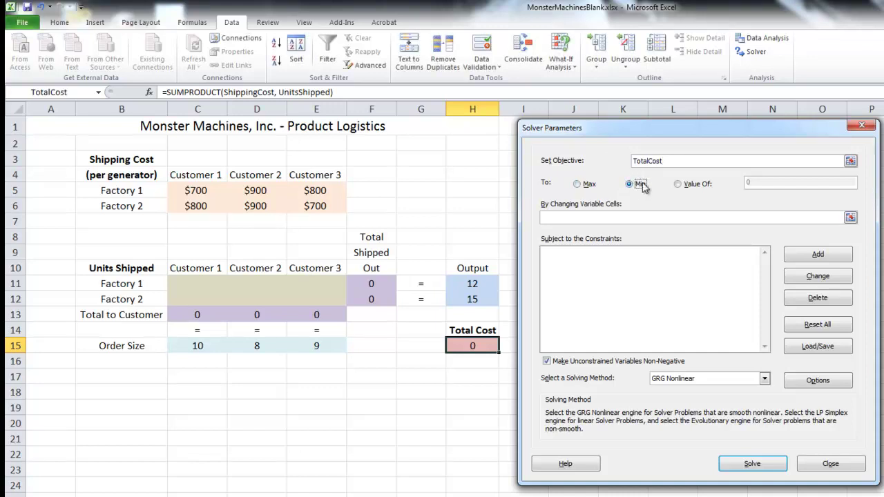
# Step: Set Solver's changing variable cells to the named range UnitsShipped, covering C11:E12
pyautogui.click(608, 218)
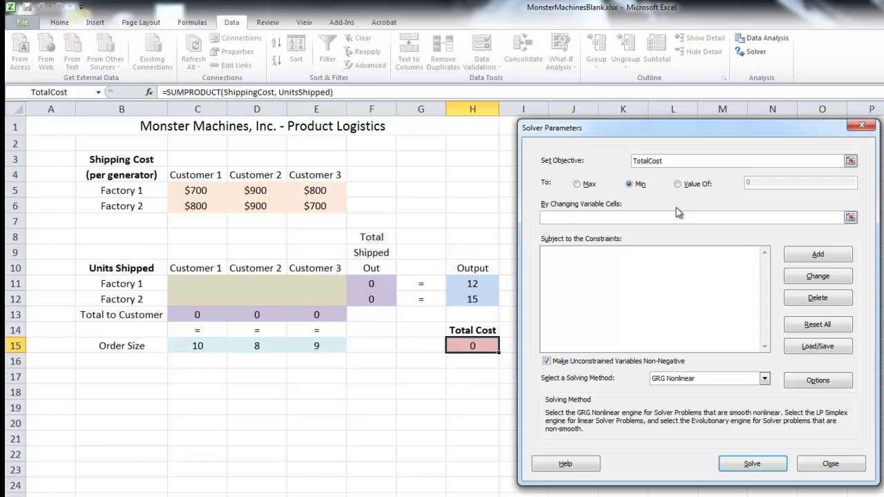
pyautogui.moveTo(180, 283); pyautogui.dragTo(319, 293)
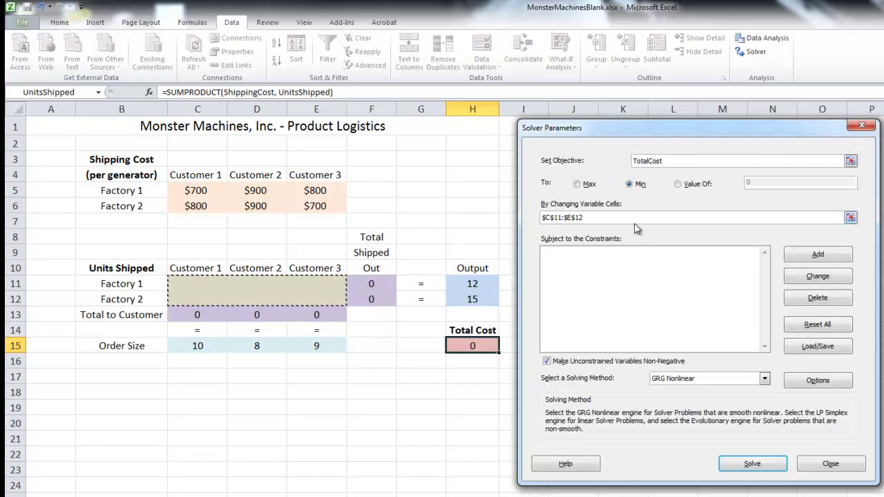
pyautogui.moveTo(627, 218); pyautogui.dragTo(508, 212)
pyautogui.write('Unite')
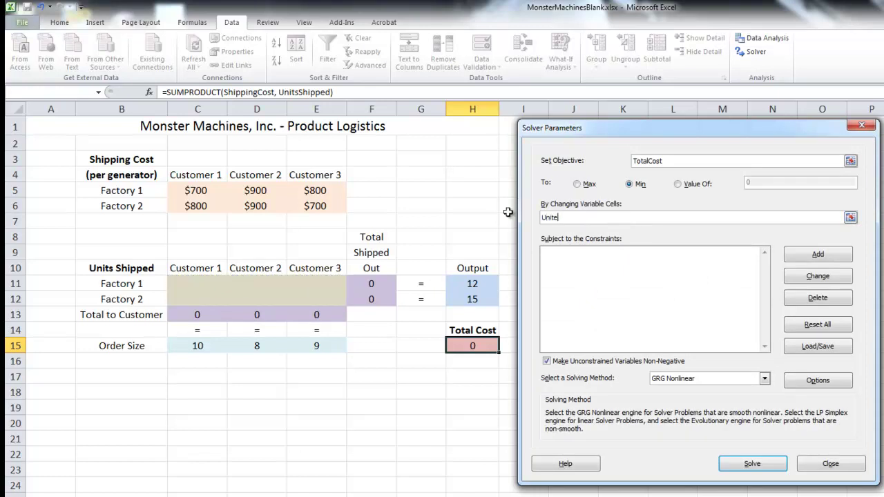
pyautogui.press('BackSpace')
pyautogui.write('sShipped')
# Step: Add the Solver constraint TotalShippedOut = Output
pyautogui.click(811, 255)
pyautogui.moveTo(677, 265); pyautogui.dragTo(423, 323)
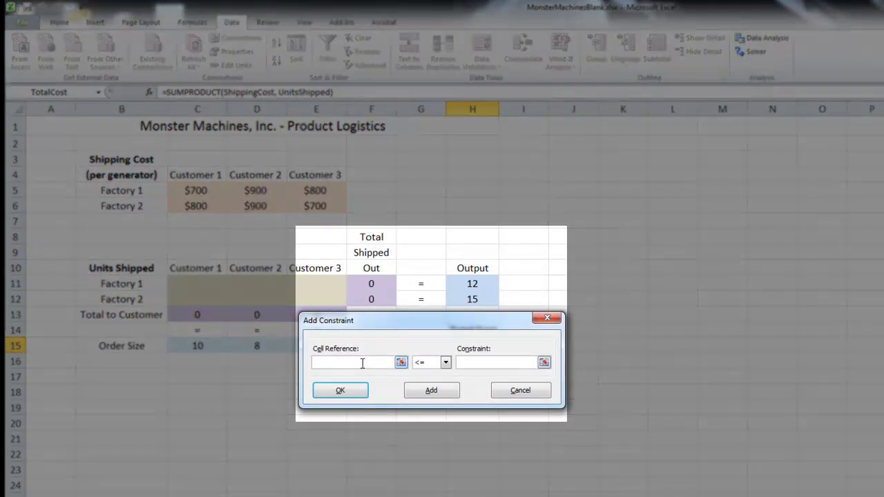
pyautogui.write('Tota')
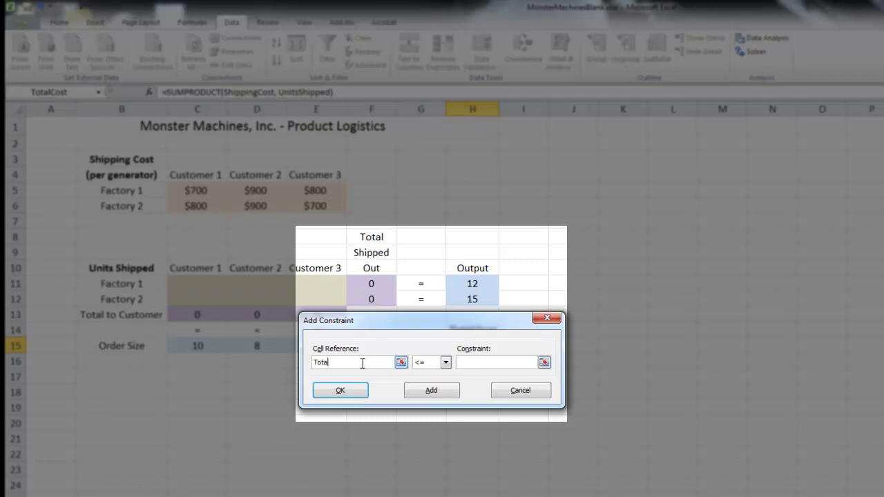
pyautogui.write('lShippedOut')
pyautogui.click(441, 363)
pyautogui.click(439, 381)
pyautogui.click(504, 365)
pyautogui.write('Output')
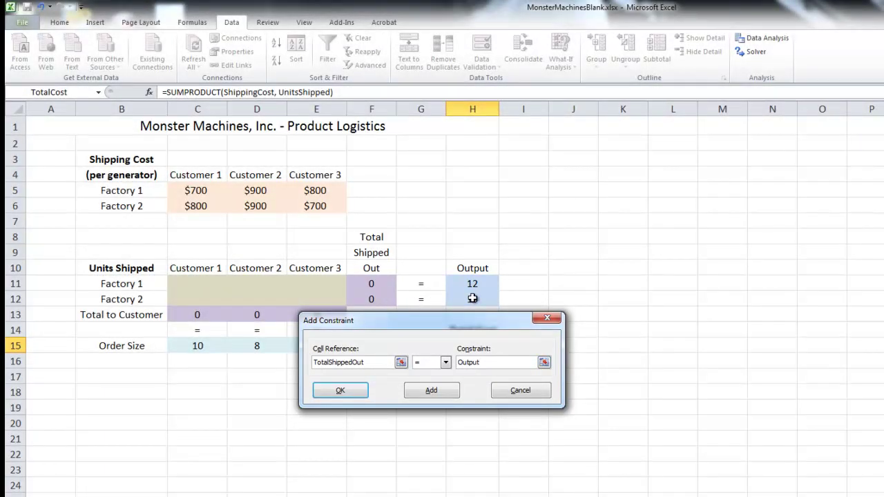
pyautogui.click(340, 391)
# Step: Add a second Solver constraint, TotalToCustomer = OrderSize
pyautogui.moveTo(393, 198); pyautogui.dragTo(652, 141)
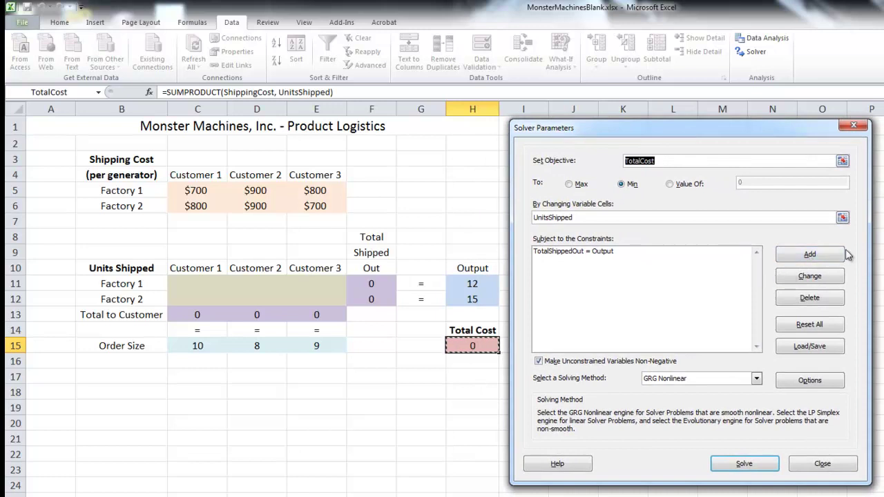
pyautogui.click(815, 254)
pyautogui.moveTo(692, 264); pyautogui.dragTo(259, 370)
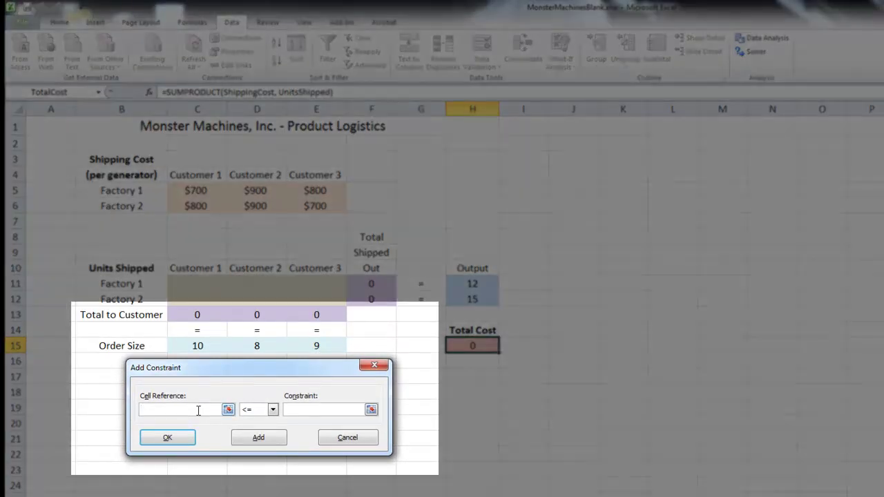
pyautogui.write('TotalToCustomer')
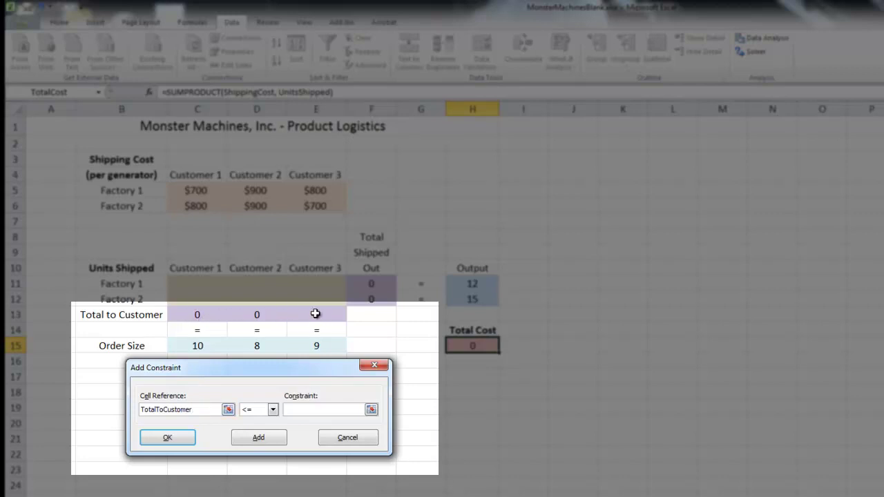
pyautogui.click(273, 409)
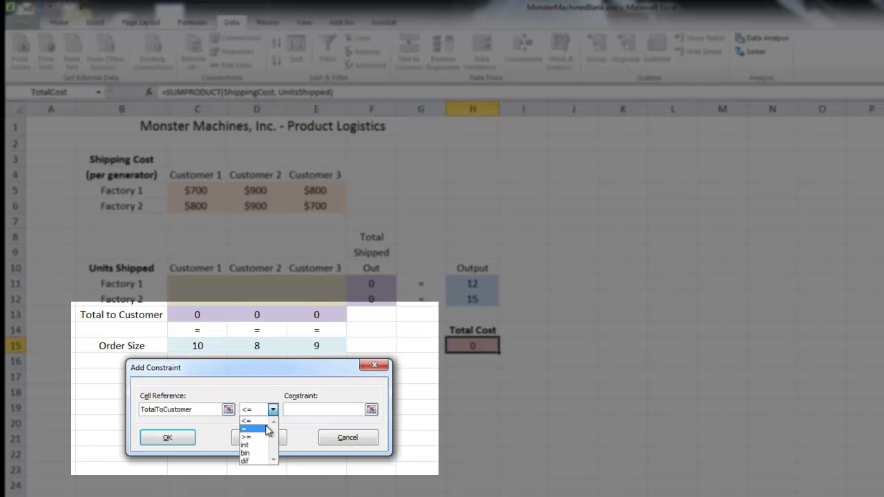
pyautogui.click(250, 428)
pyautogui.click(306, 412)
pyautogui.write('OrderSiz')
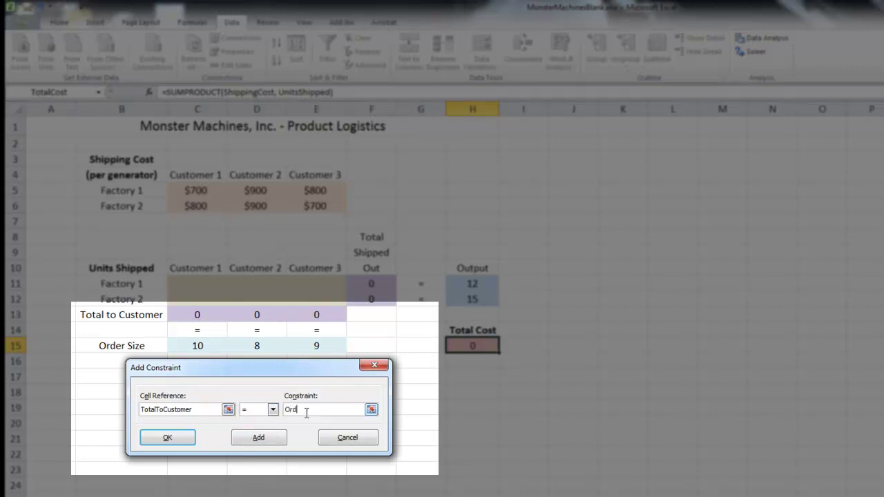
pyautogui.write('e')
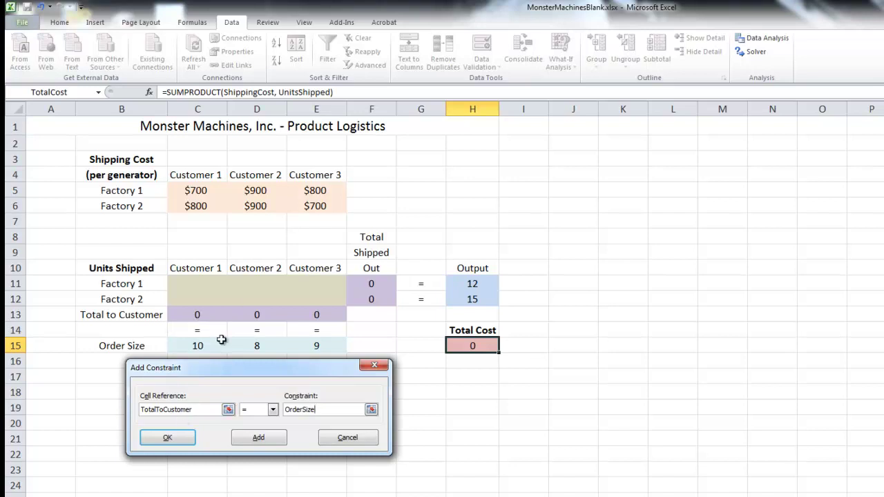
pyautogui.click(167, 438)
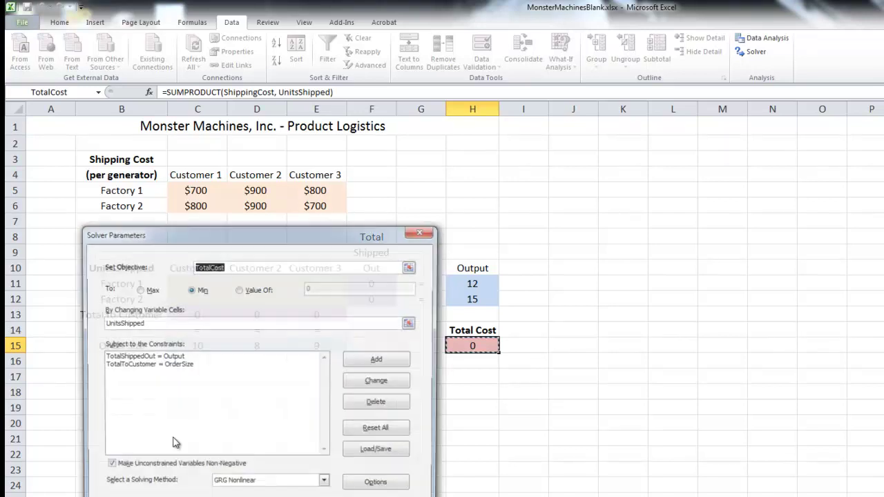
# Step: Set the solving method to Simplex LP in the Solver parameters
pyautogui.moveTo(194, 241); pyautogui.dragTo(620, 137)
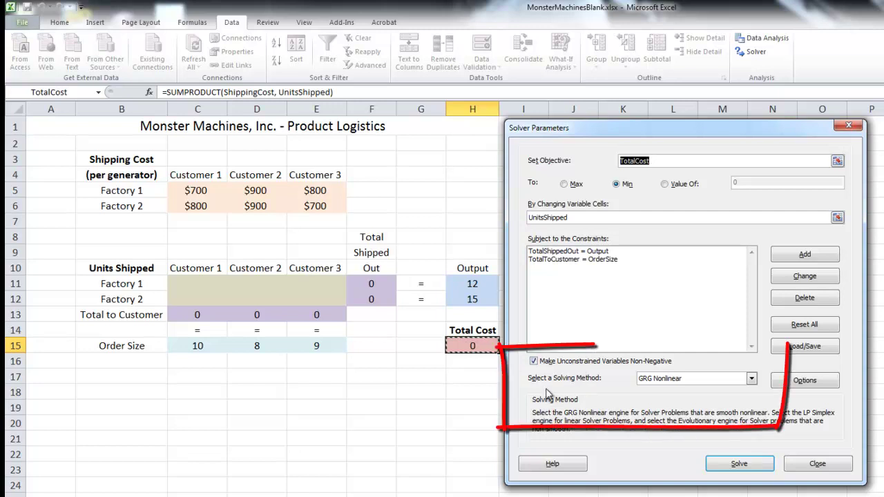
pyautogui.click(751, 378)
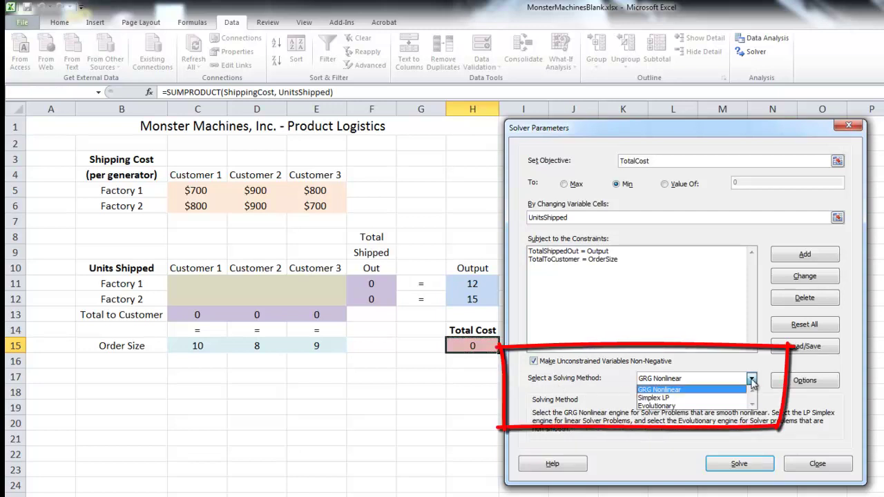
pyautogui.click(684, 399)
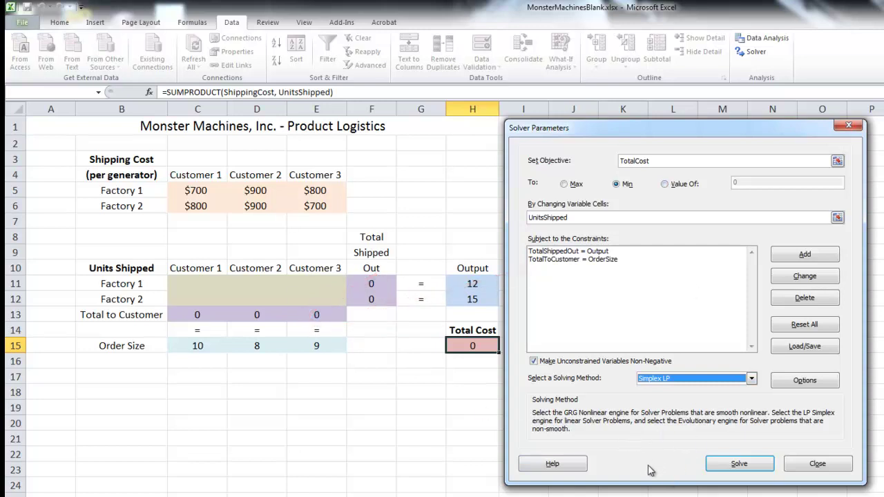
# Step: Solve the shipping model and keep the Solver solution in the worksheet
pyautogui.click(745, 467)
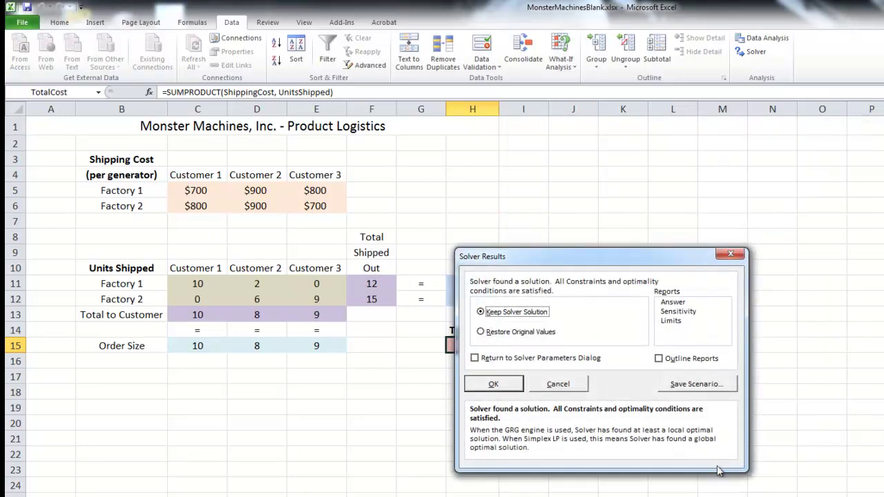
pyautogui.moveTo(642, 258); pyautogui.dragTo(696, 140)
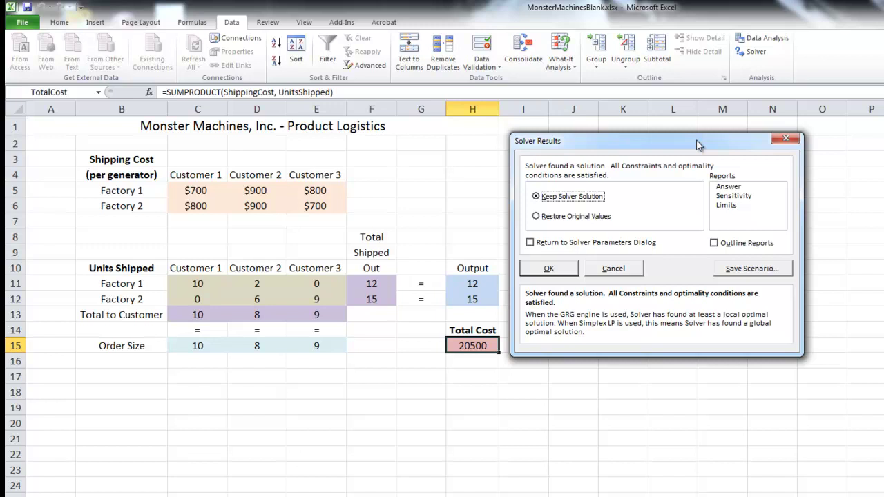
pyautogui.click(563, 270)
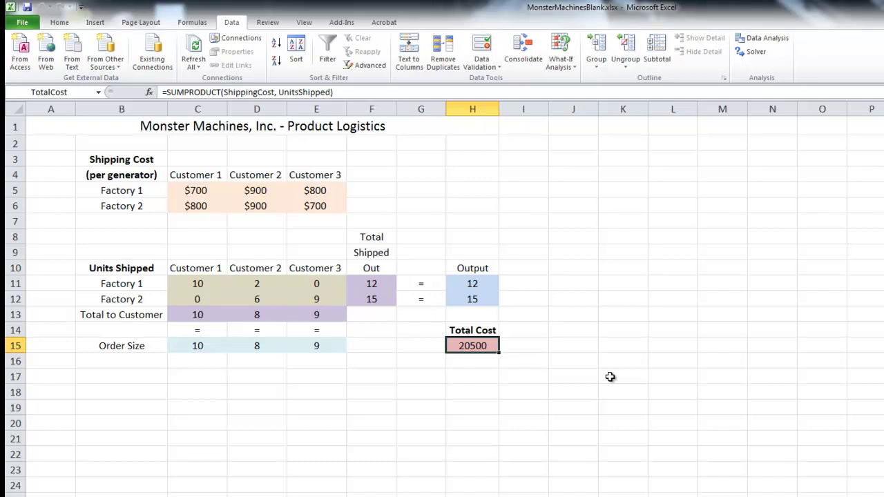
# Step: Examine the solved units shipped from each factory to each customer, Customer 2's totals against its order size, and the Total Cost
pyautogui.moveTo(194, 284); pyautogui.dragTo(313, 298)
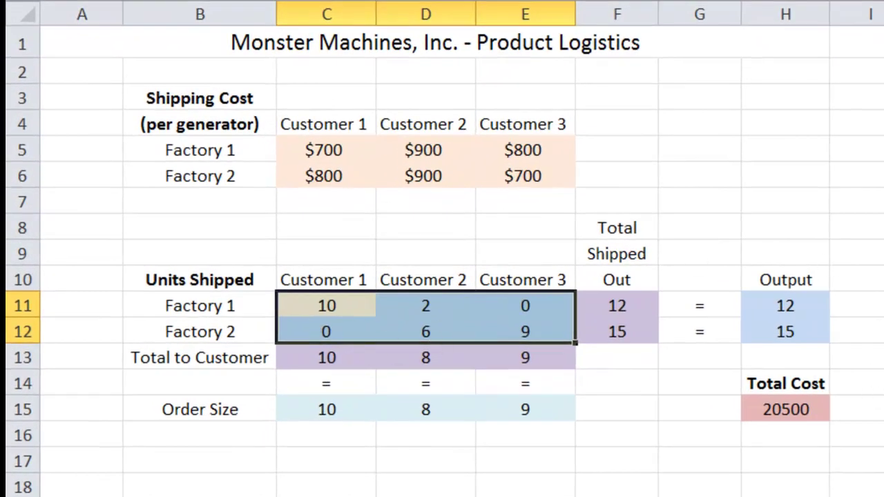
pyautogui.click(880, 487)
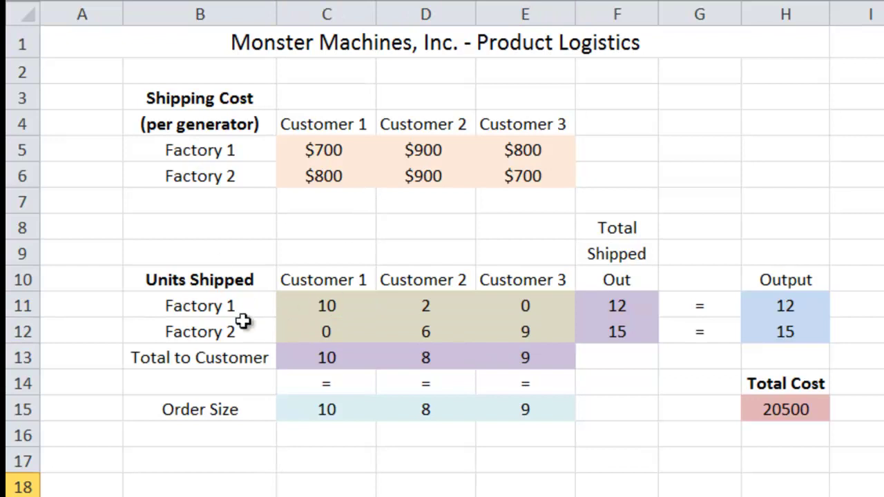
pyautogui.click(330, 305)
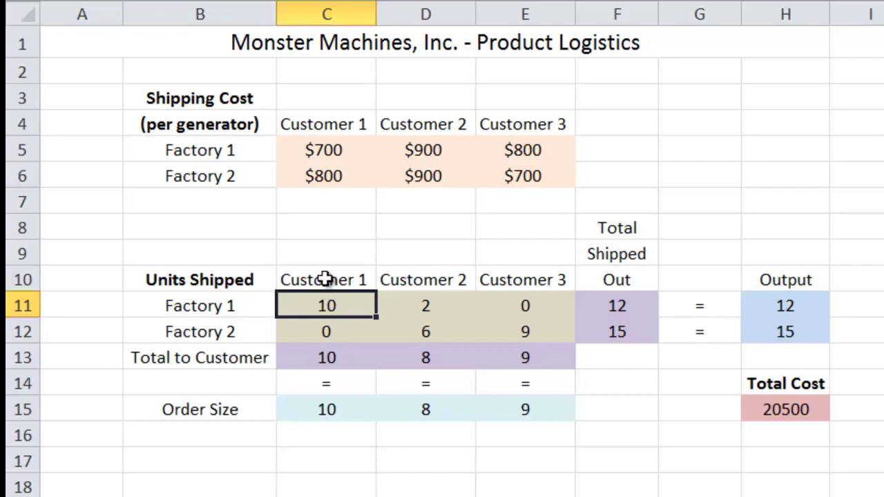
pyautogui.click(426, 308)
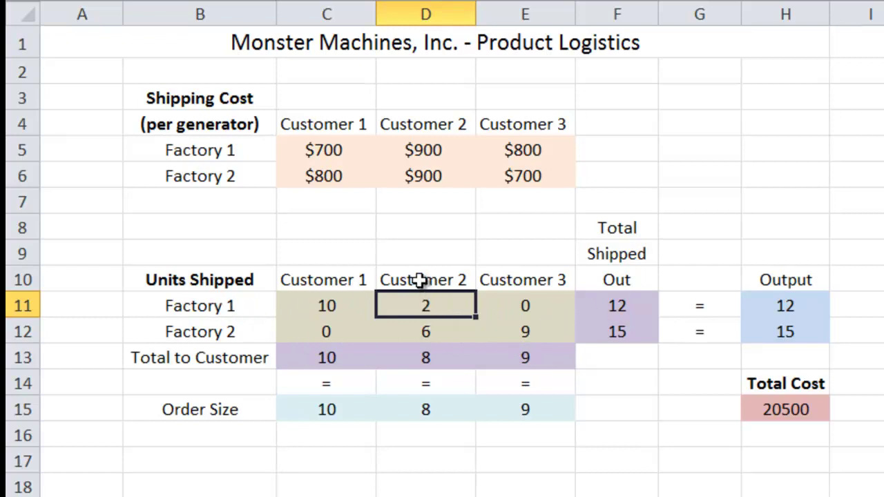
pyautogui.moveTo(414, 278); pyautogui.dragTo(425, 409)
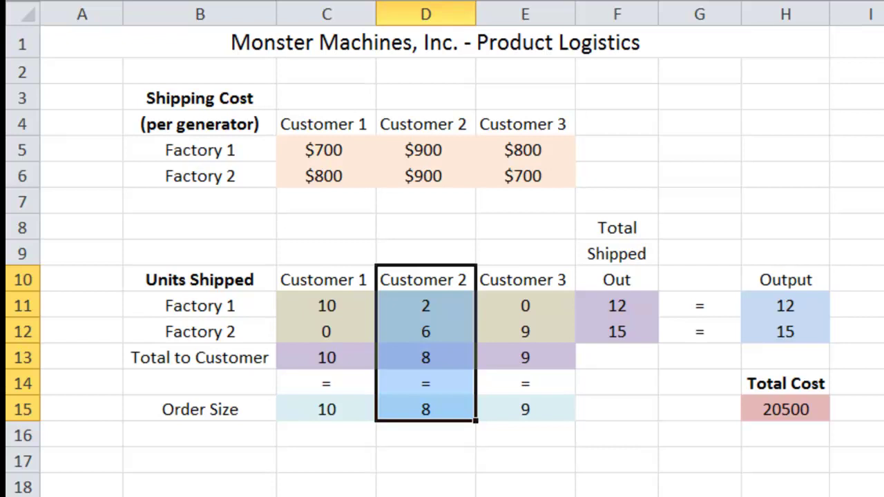
pyautogui.click(561, 331)
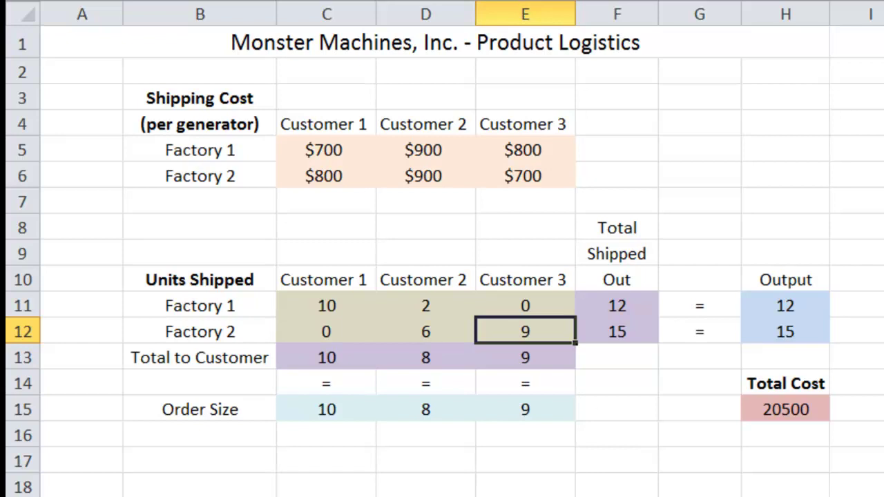
pyautogui.click(784, 411)
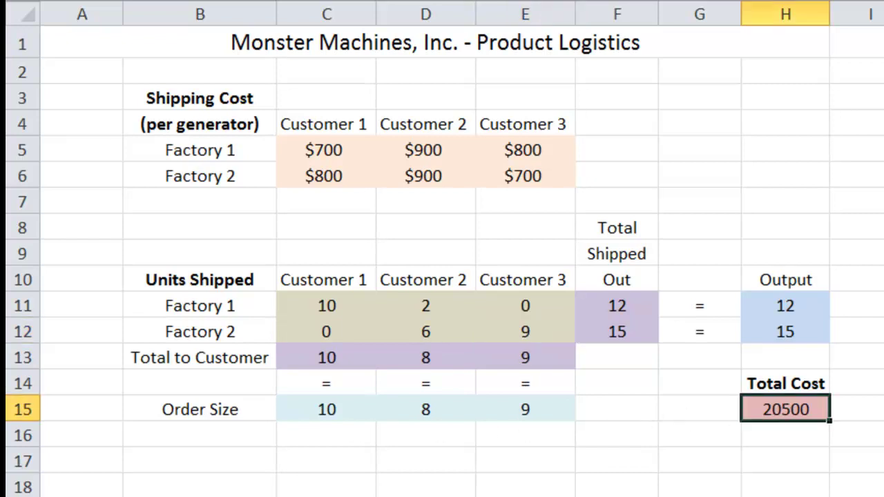